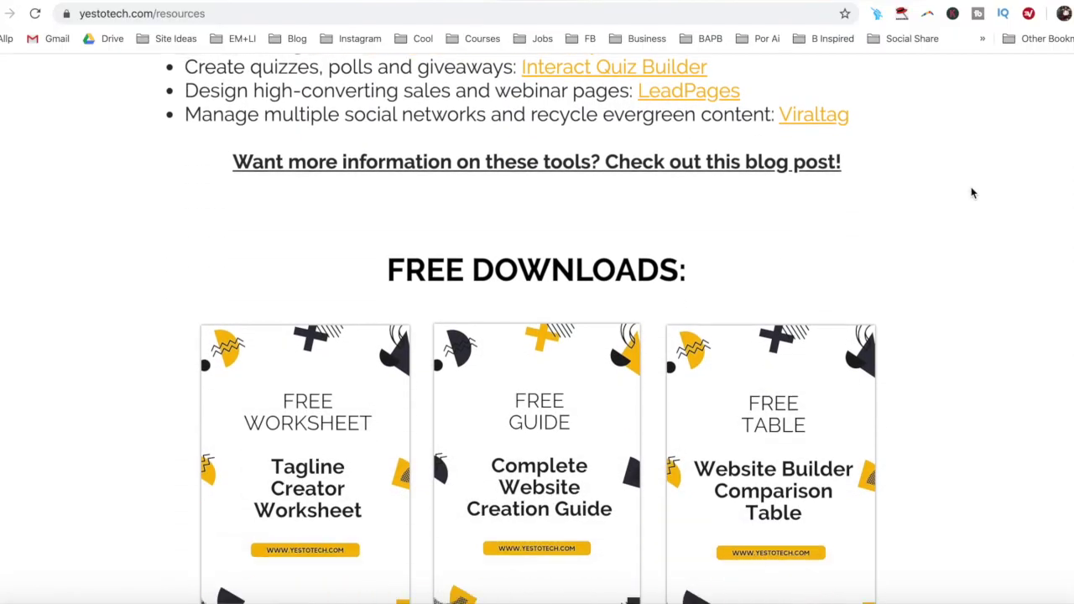
scroll(971, 193, "down", 2)
- Open the Complete Website Creation Guide signup form, enter first name 'Marina' and begin the email
left_click(618, 287)
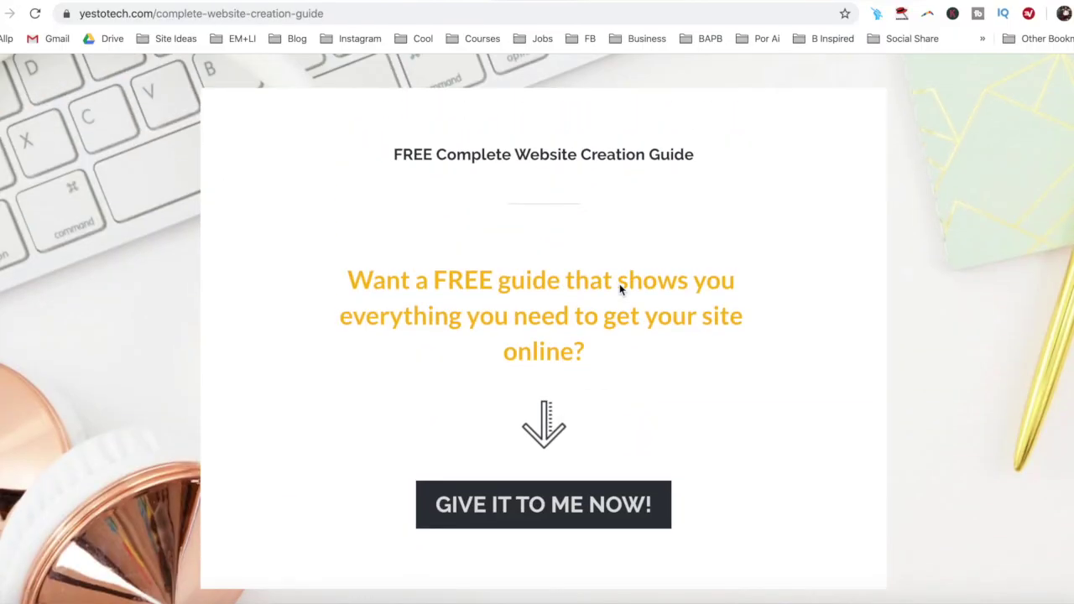
left_click(596, 505)
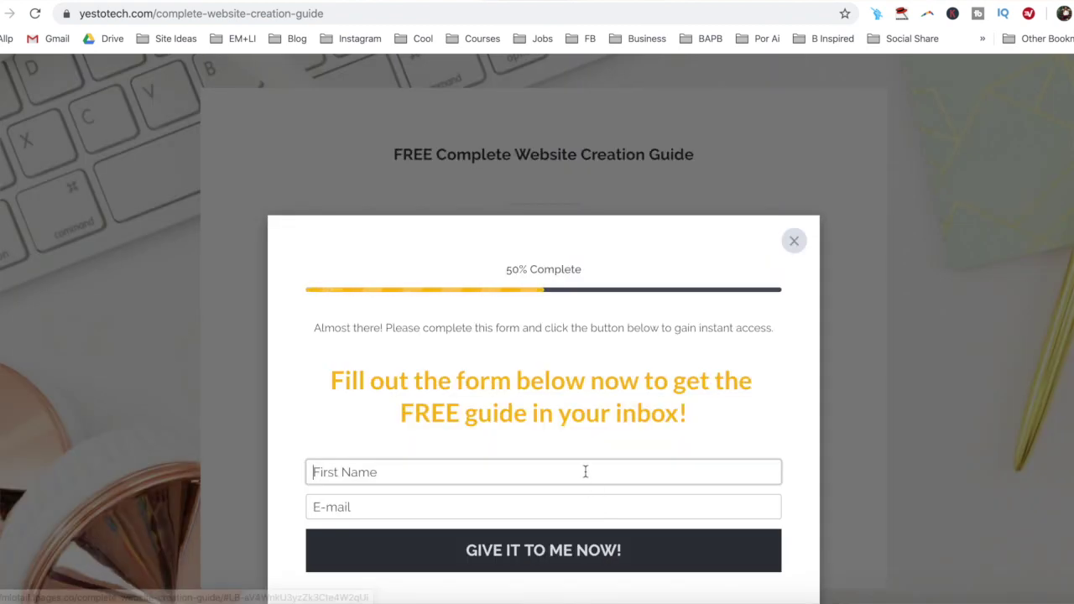
type("Marina")
key("Tab")
type("ma")
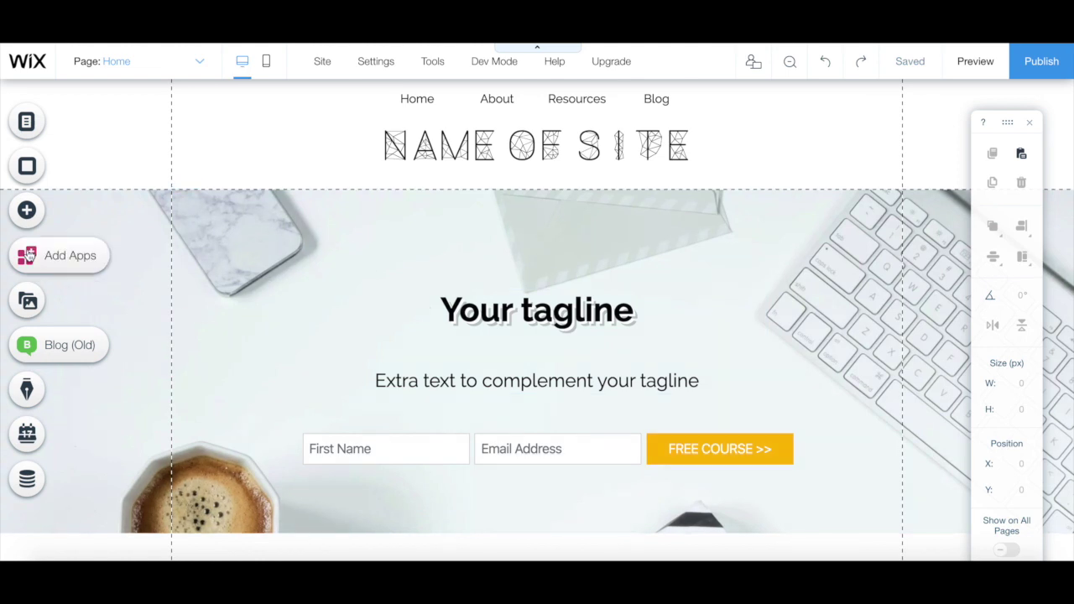
- Search the App Market for 'wix mult' and open the Wix Multilingual app page
left_click(29, 254)
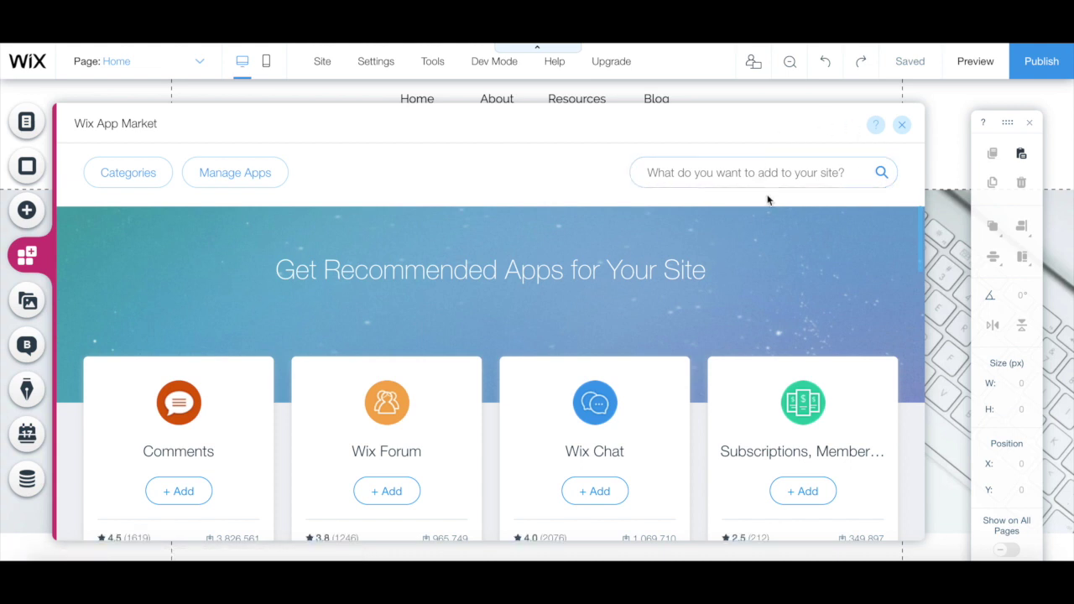
left_click(777, 170)
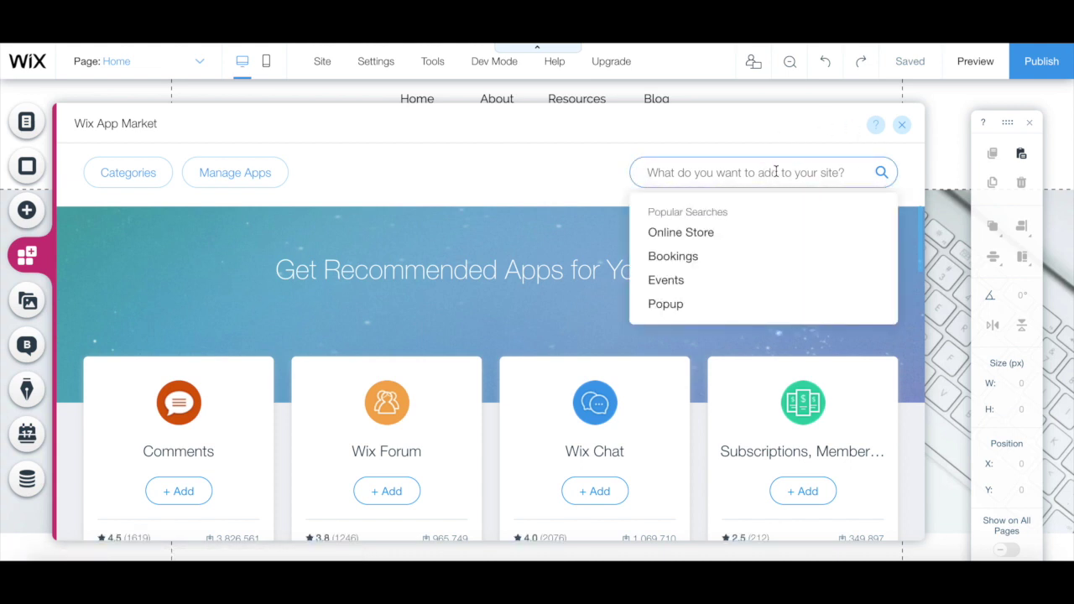
type("wix ")
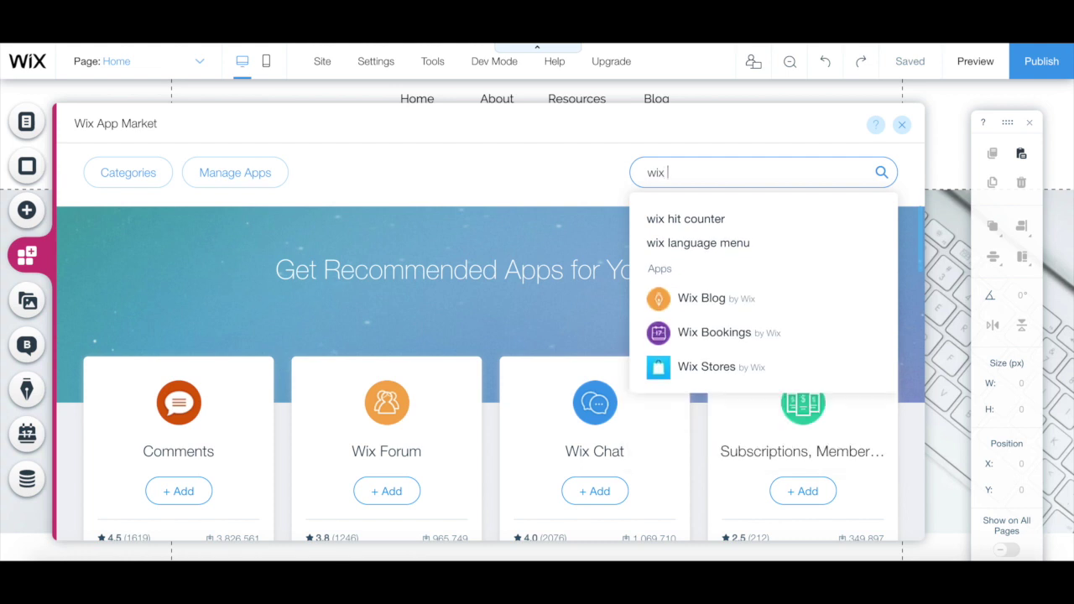
type("multilingual")
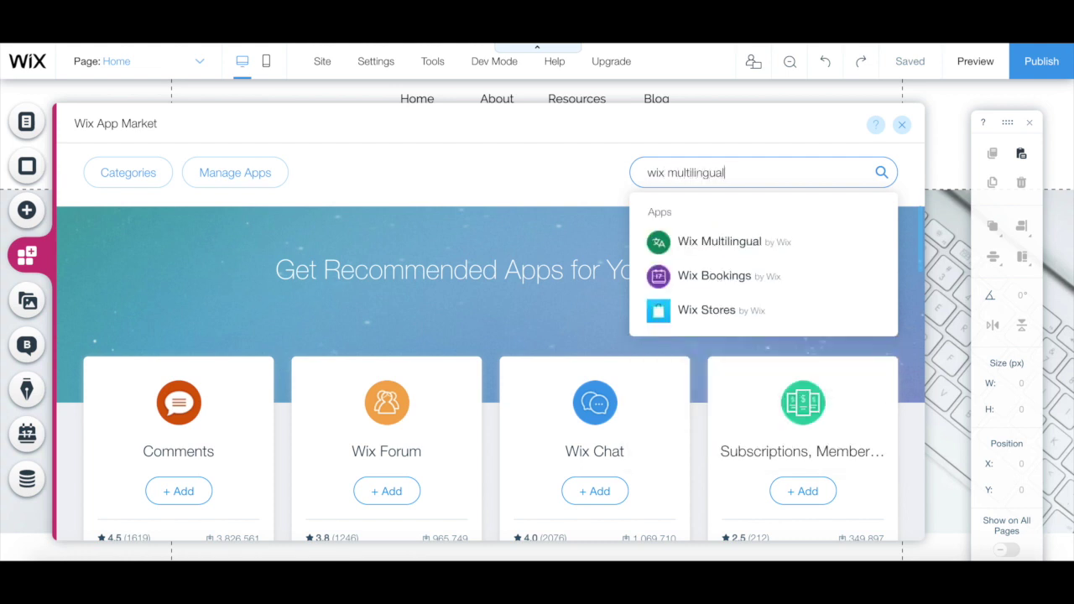
left_click(813, 240)
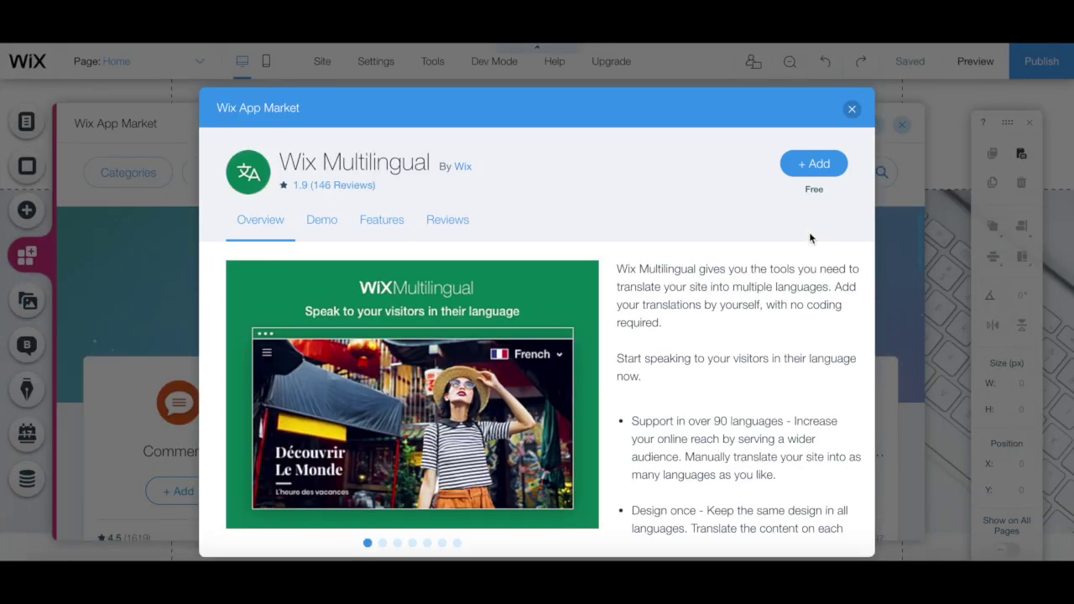
- Install Wix Multilingual on the site from its app page
left_click(819, 168)
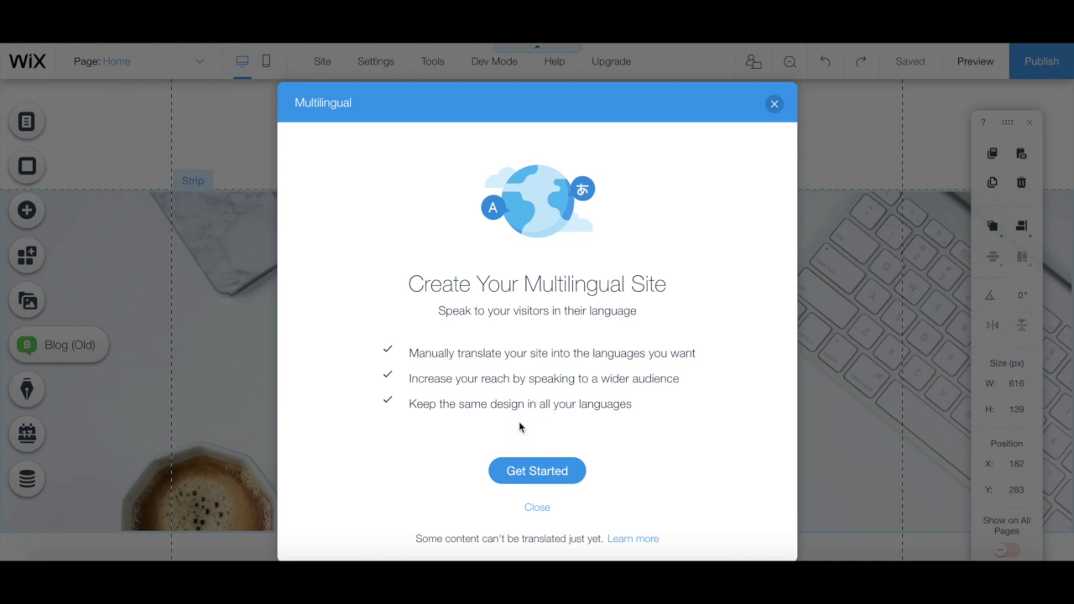
- Keep English with the United States flag as the main language
left_click(538, 472)
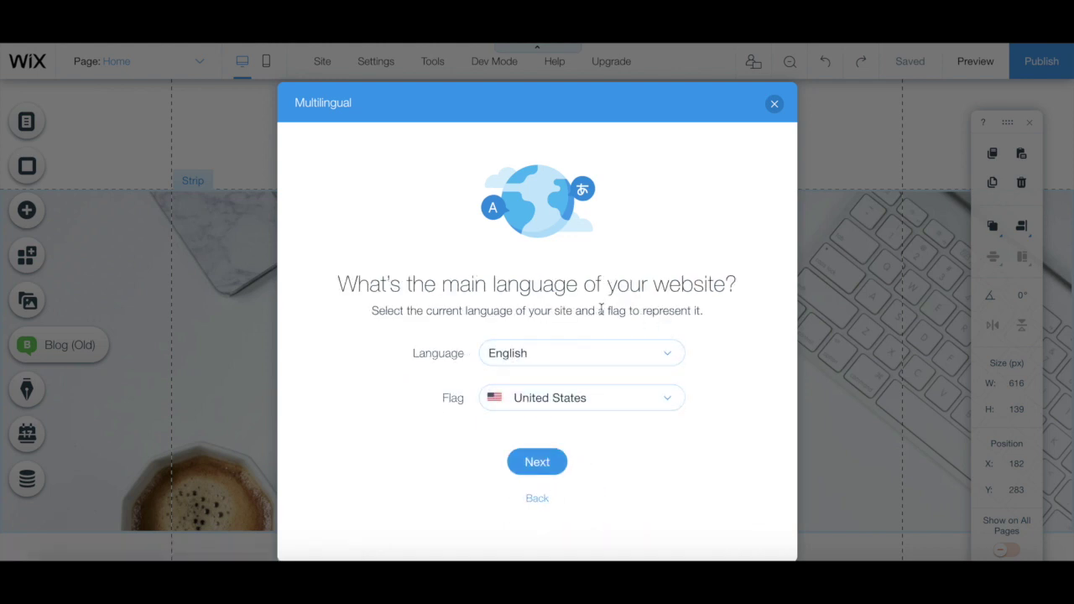
left_click(600, 347)
left_click(600, 346)
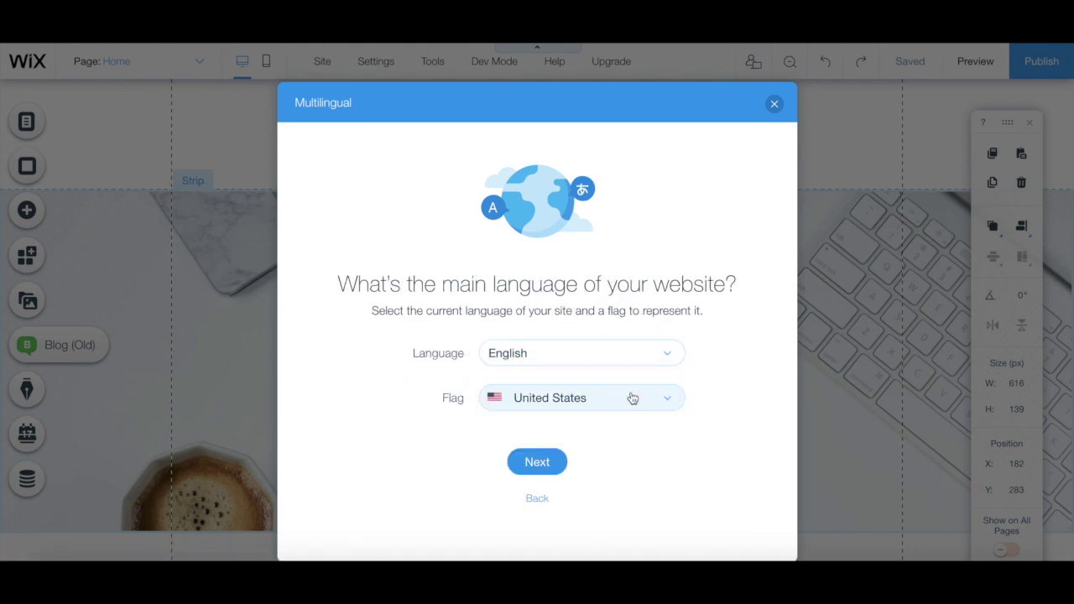
left_click(631, 398)
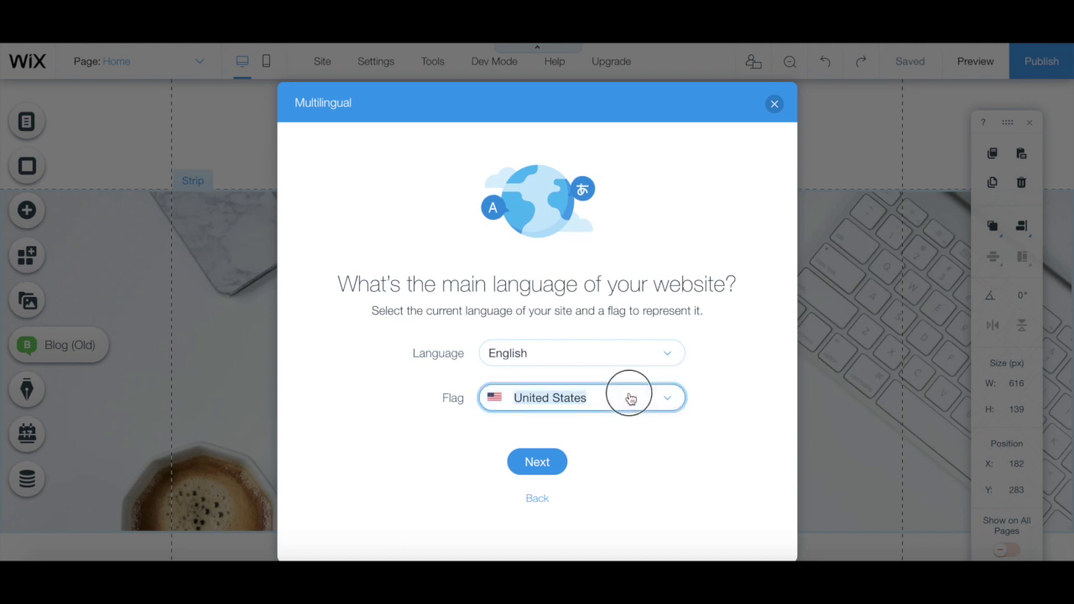
left_click(630, 399)
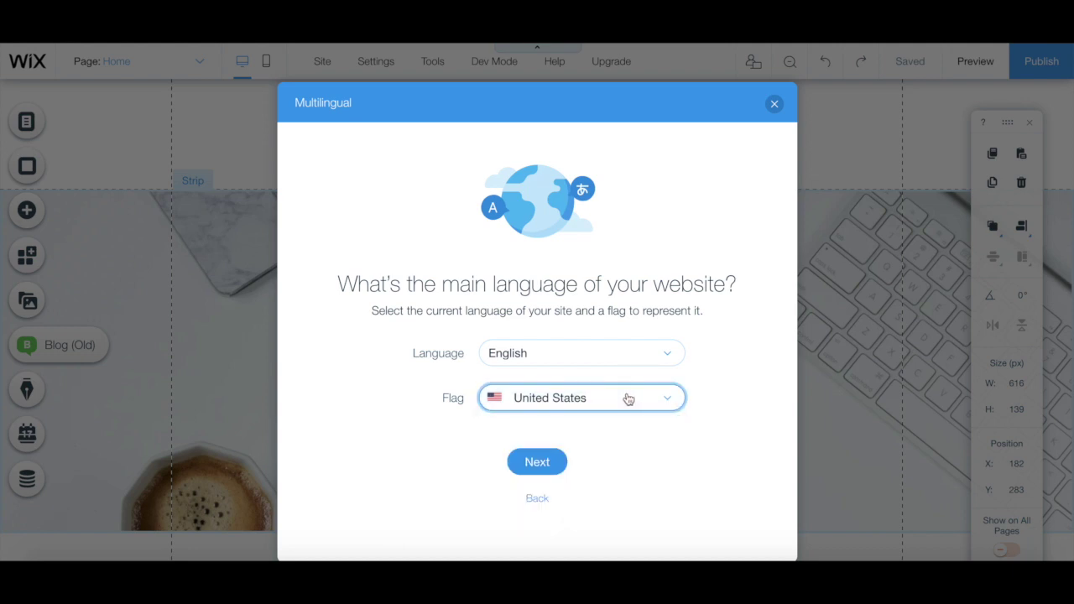
left_click(545, 464)
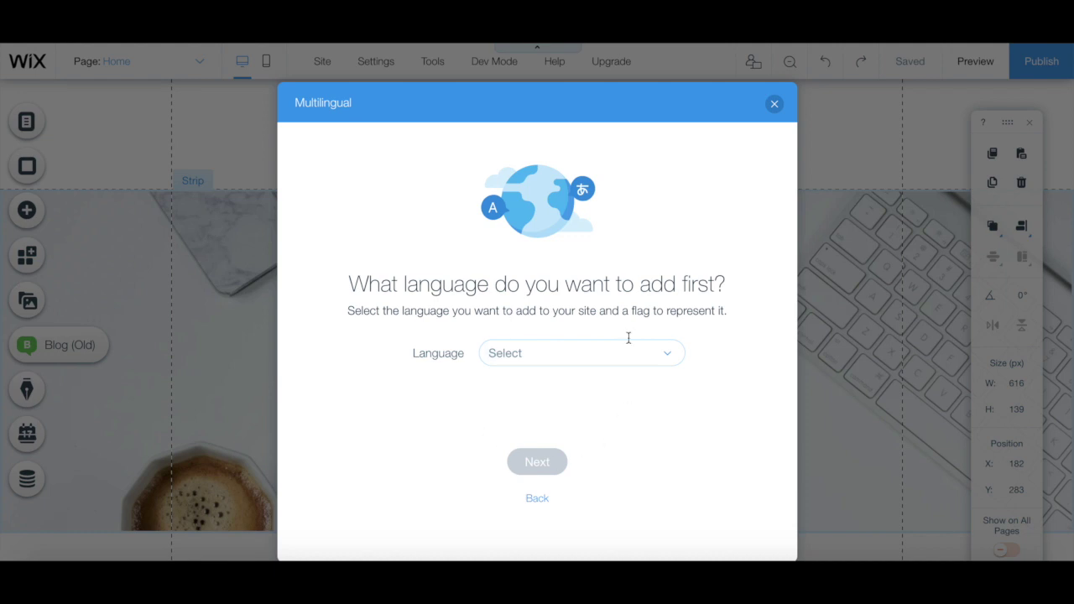
- Add Portuguese with the Brazil flag as the second language and finish setup
left_click(571, 345)
type("po")
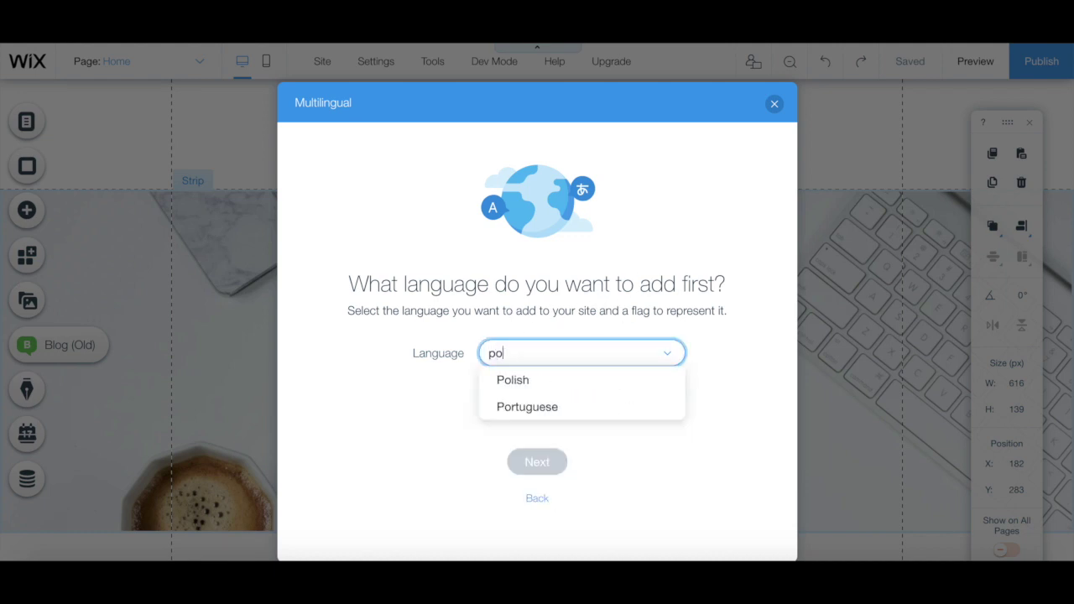
left_click(571, 406)
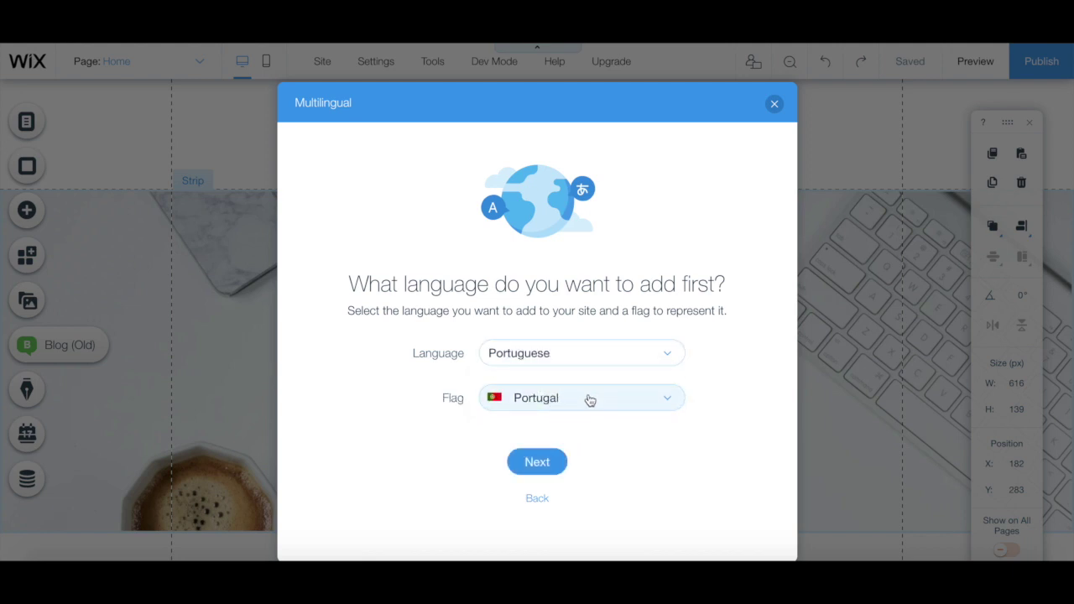
left_click(589, 405)
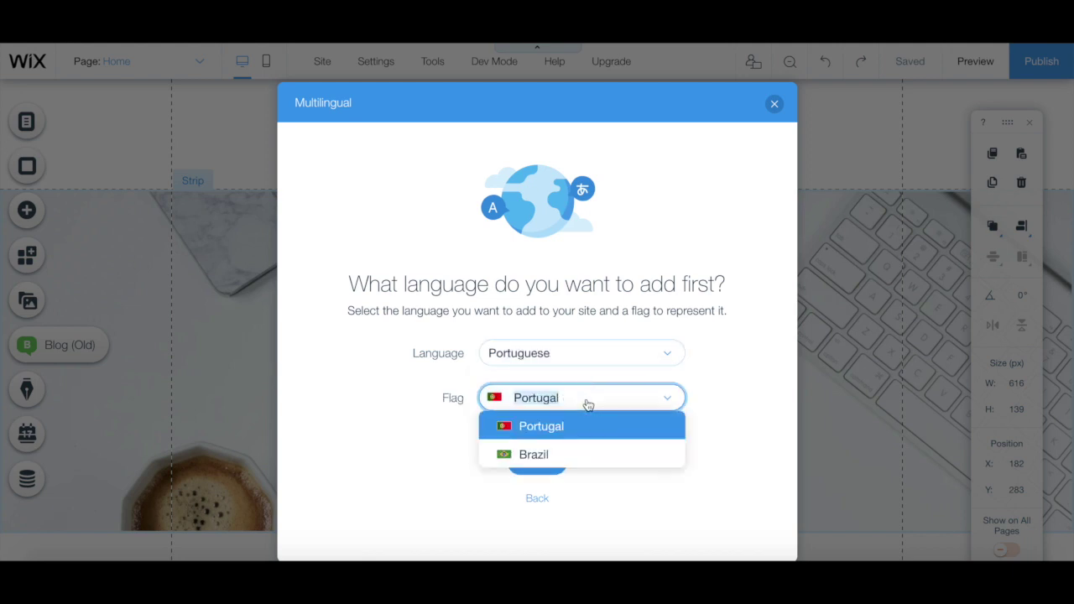
left_click(574, 456)
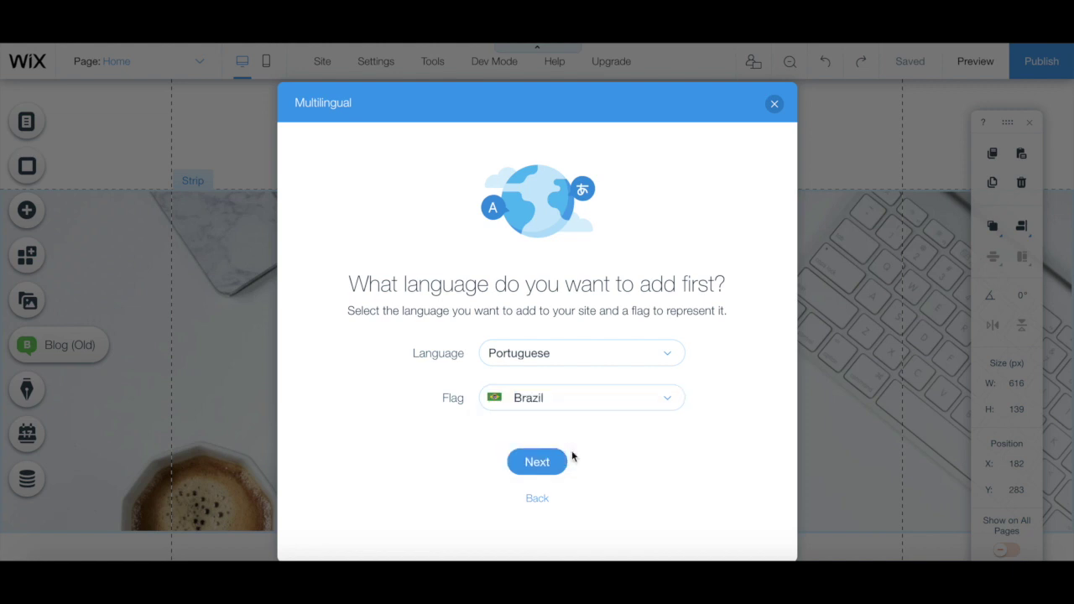
left_click(544, 464)
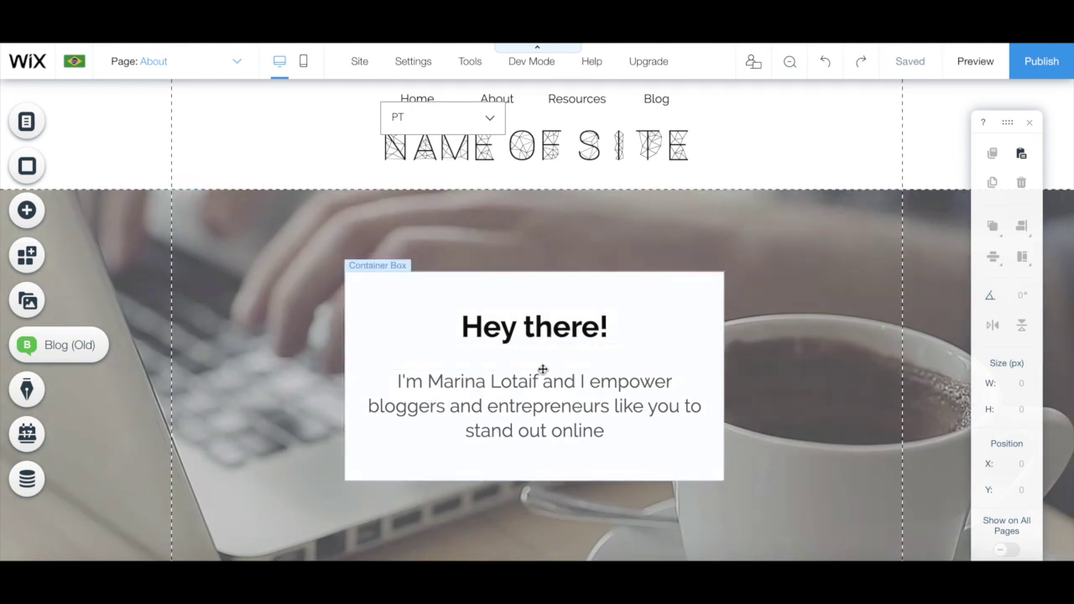
- Machine-translate the About page intro paragraph into Portuguese with Google Translate
left_click(541, 402)
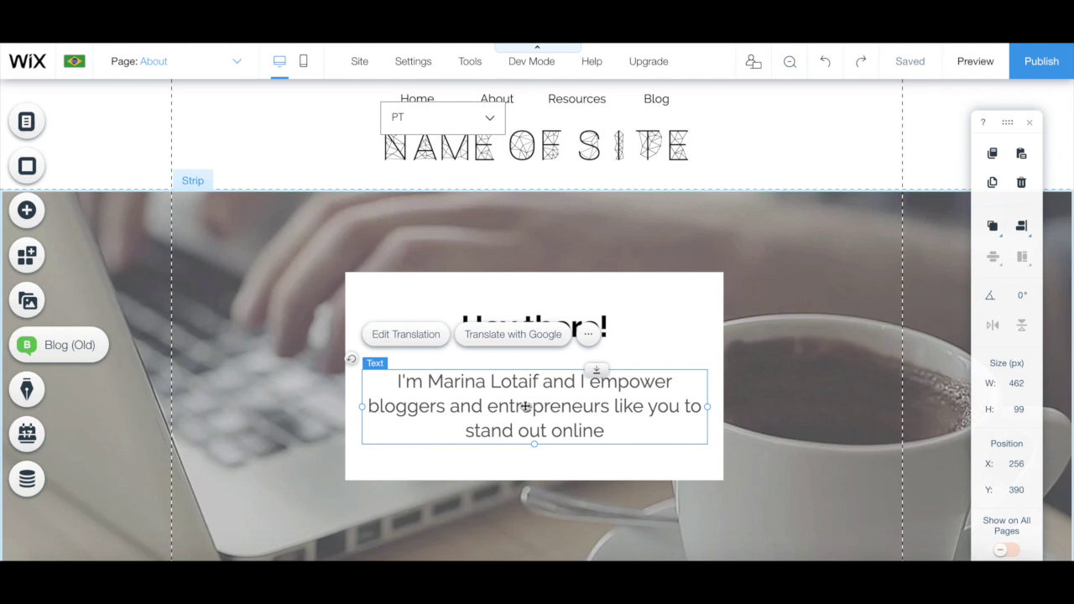
left_click(409, 336)
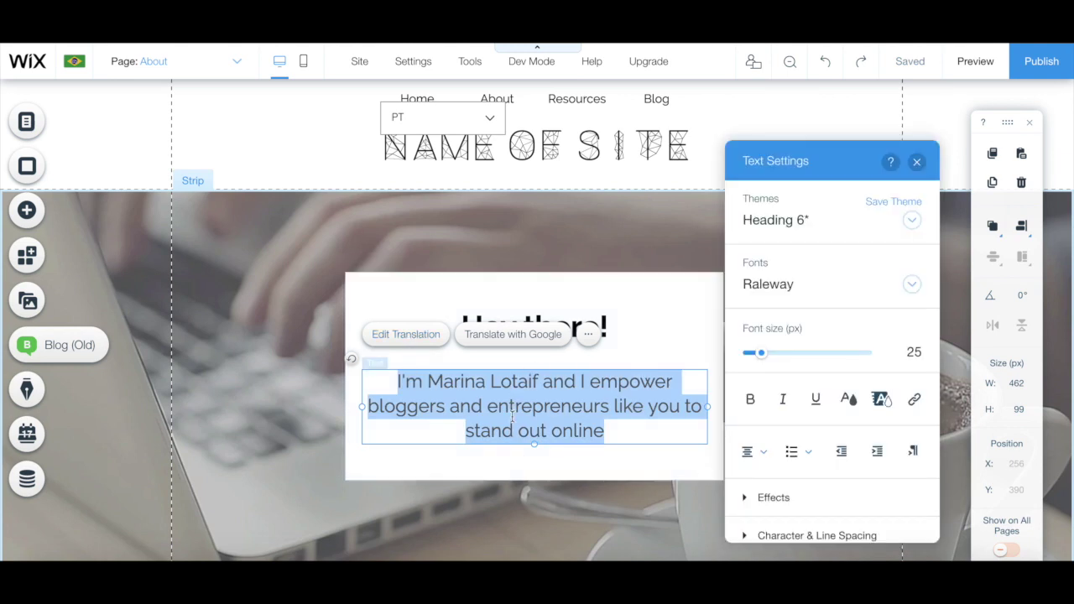
left_click(522, 344)
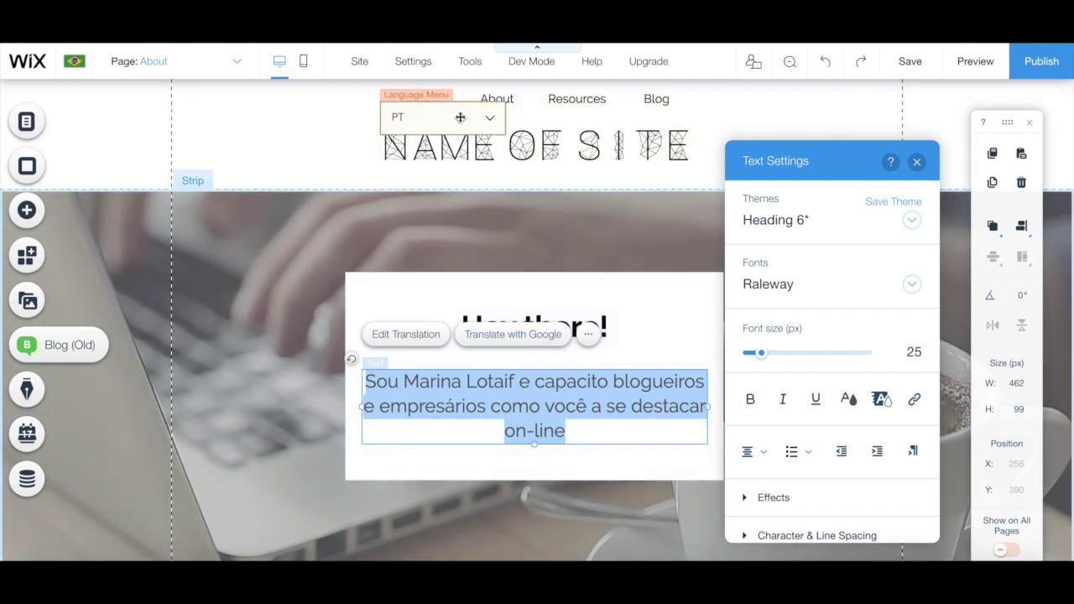
left_click(459, 118)
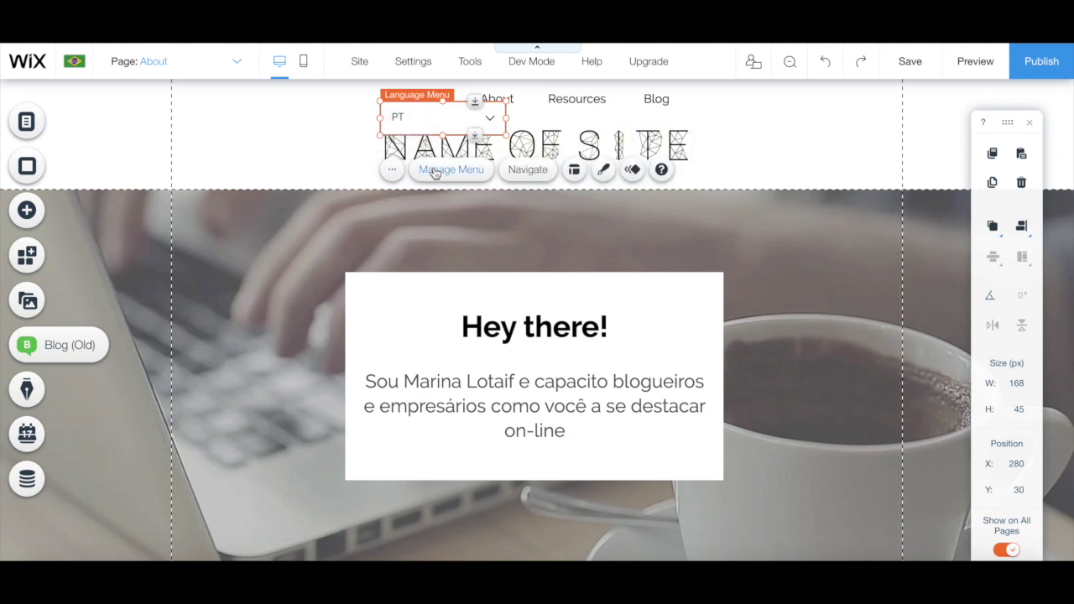
- Check the menu order keeps English above Portuguese, then go to Manage Languages
left_click(433, 170)
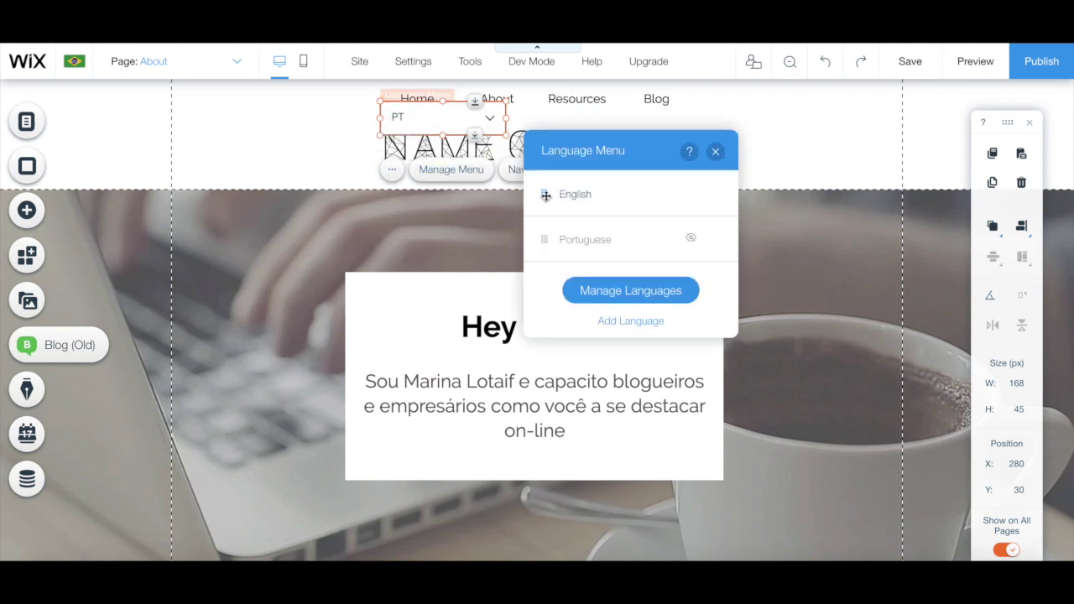
mouse_move(544, 194)
left_mouse_down()
mouse_move(545, 235)
mouse_move(545, 196)
left_mouse_up()
left_click(645, 293)
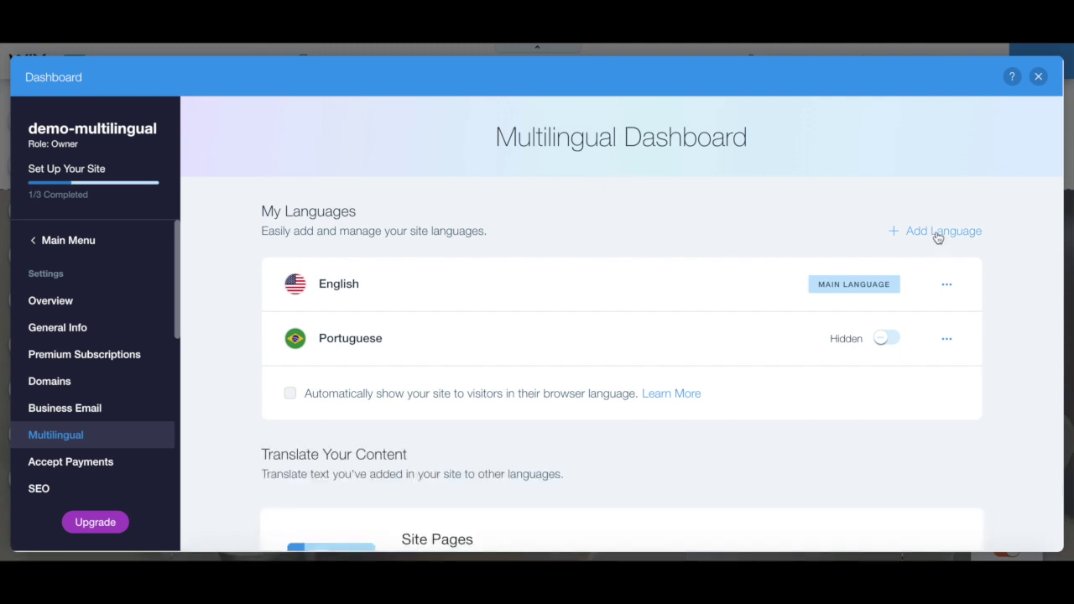
- Set the Portuguese site to Visible and confirm English remains the main language
left_click(883, 340)
left_click(537, 416)
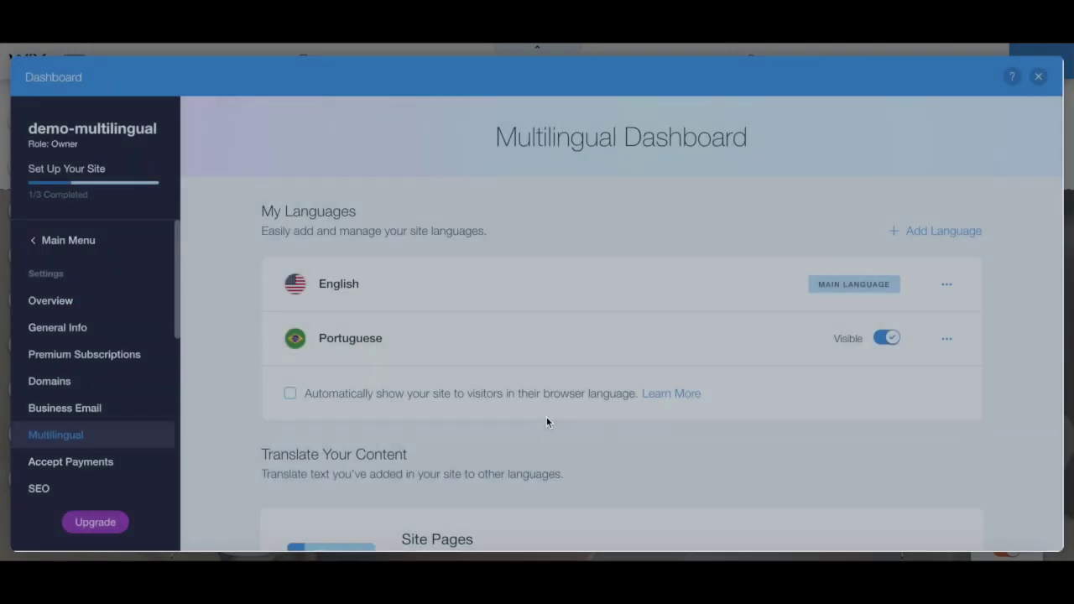
left_click(946, 283)
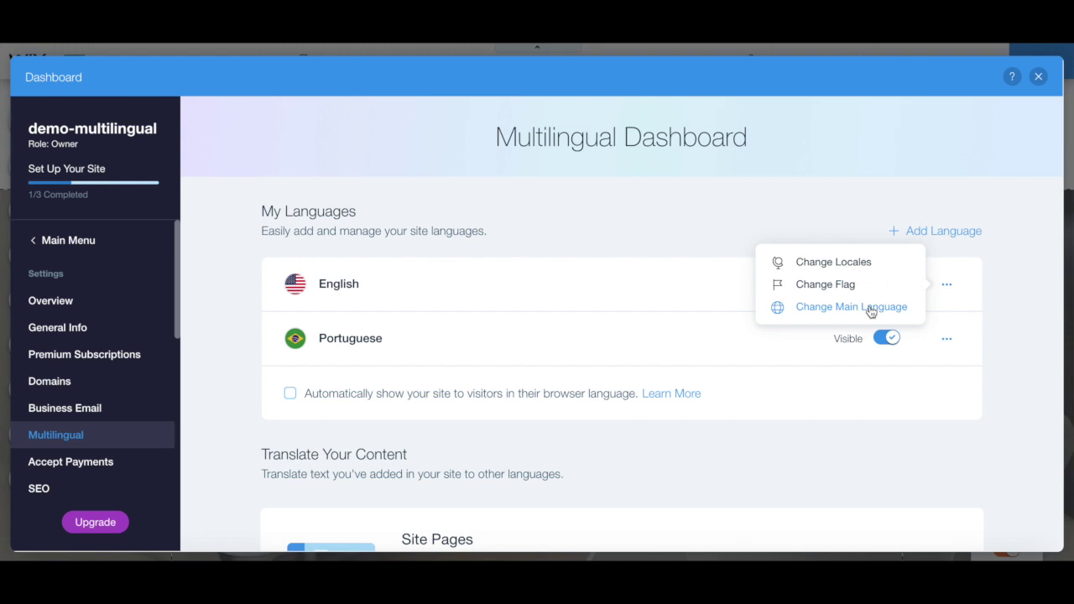
left_click(871, 309)
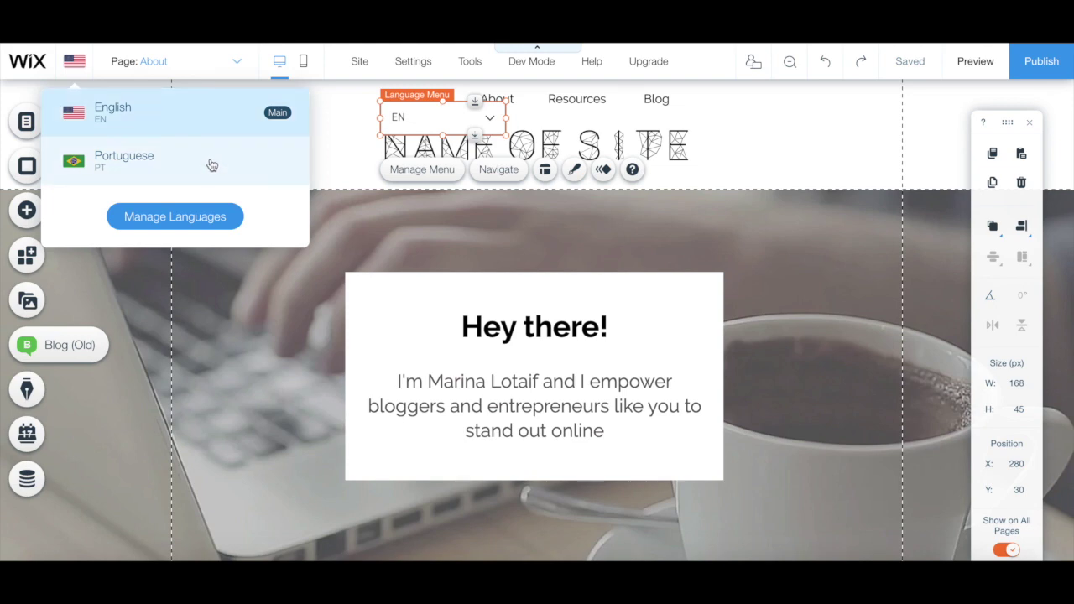
- Switch the editor to the Portuguese version and select the language menu
left_click(213, 165)
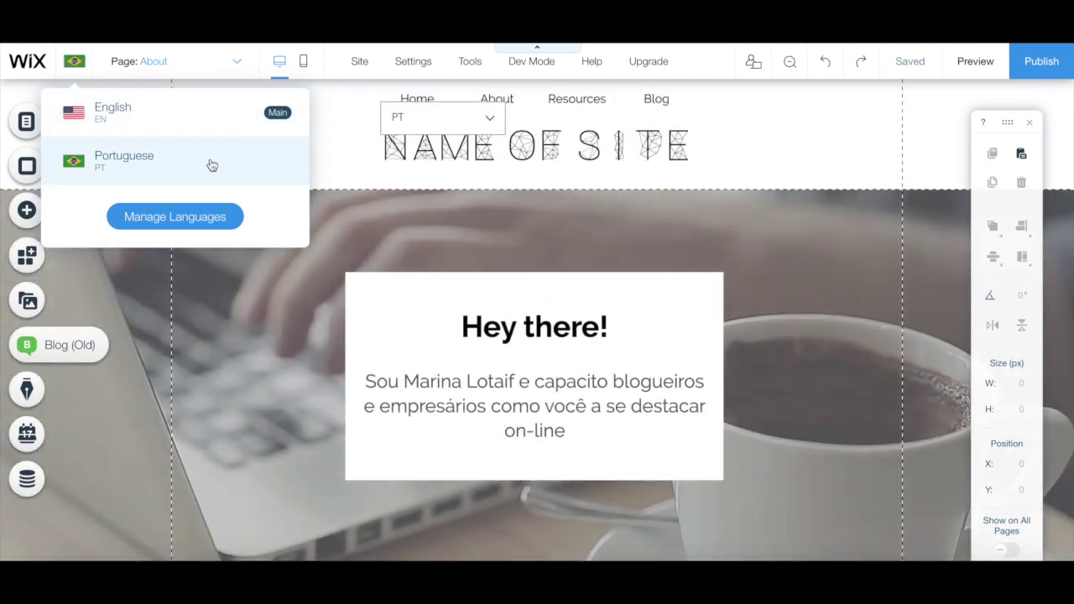
left_click(437, 118)
- Give the language menu the Horizontal layout with flags turned off
left_click(574, 170)
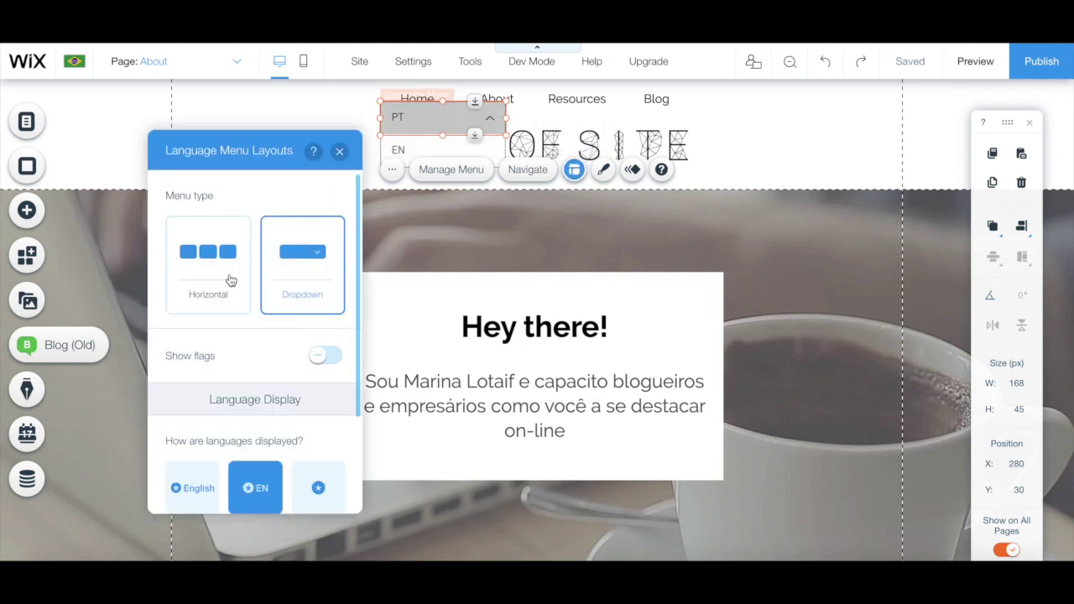
left_click(200, 277)
scroll(199, 277, "down", 2)
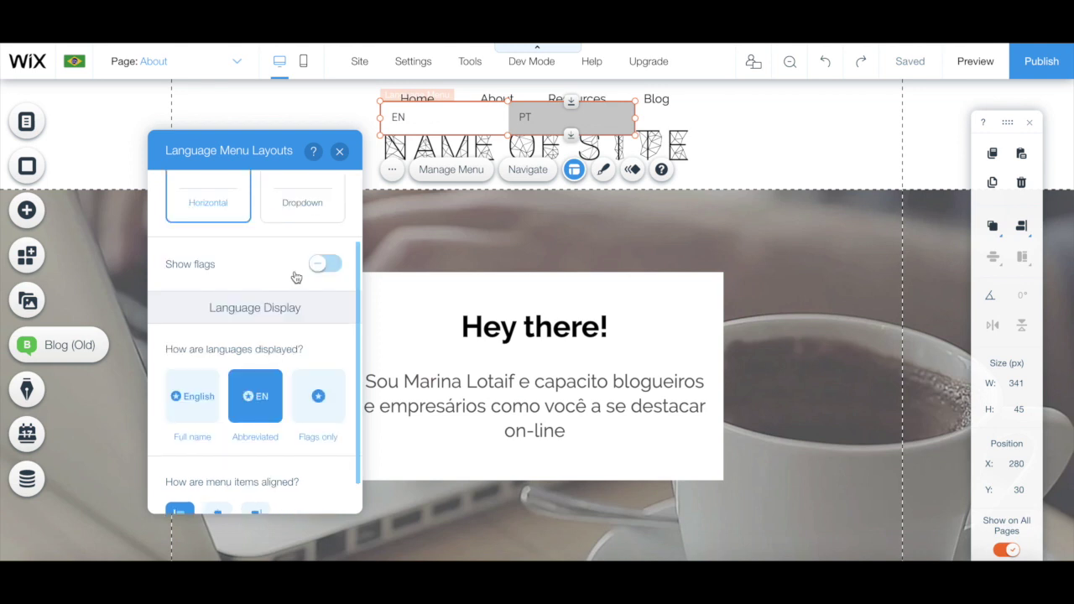
left_click(321, 267)
left_click(323, 267)
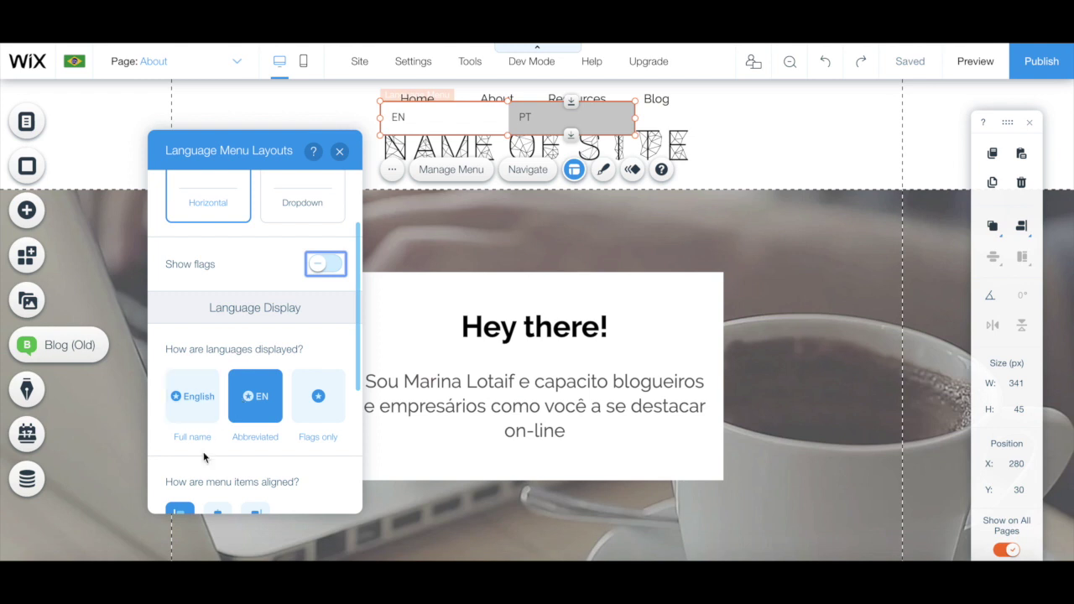
scroll(188, 504, "down", 1)
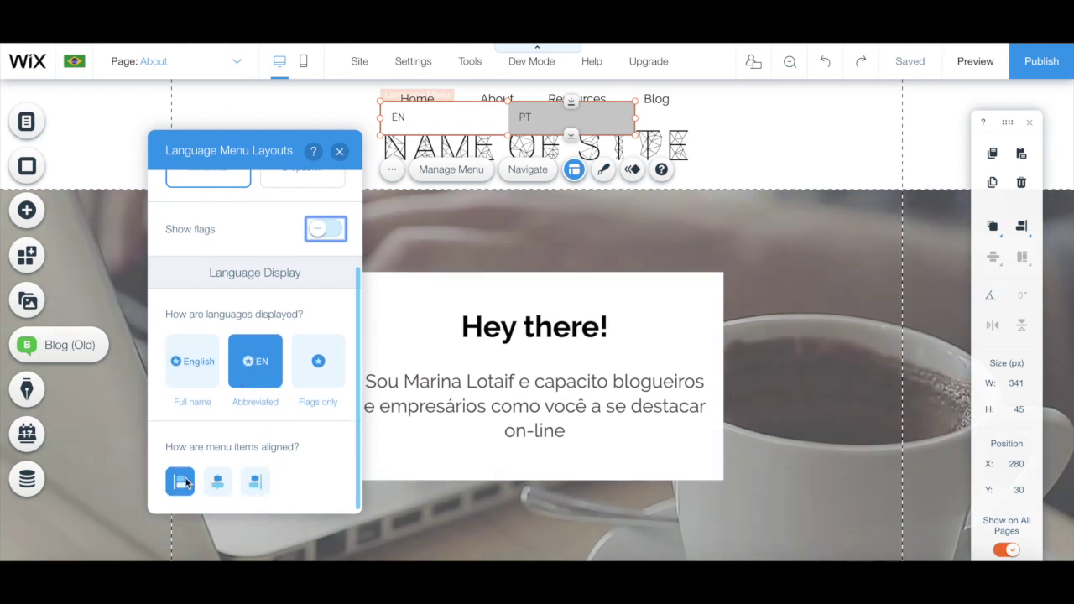
- Try a design preset, then review the menu's fill, border, corners, shadow and text settings
left_click(604, 172)
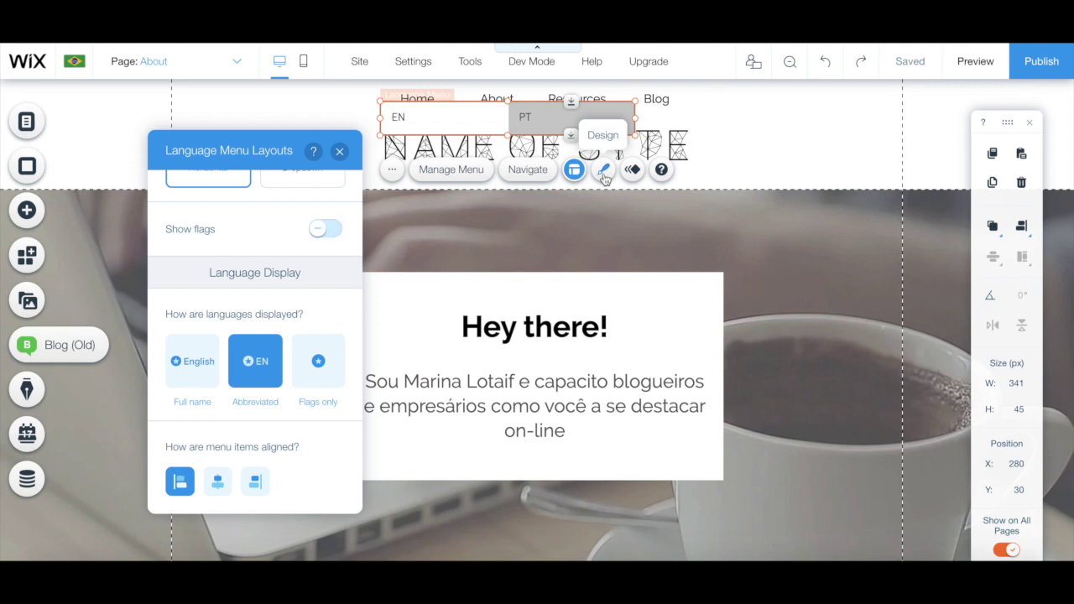
left_click(212, 387)
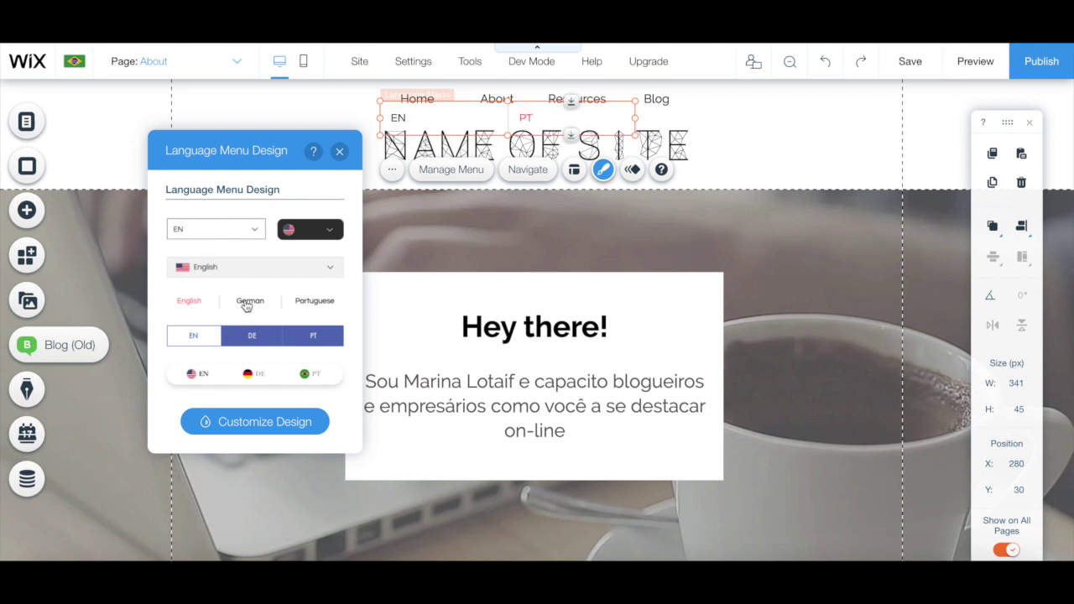
left_click(237, 428)
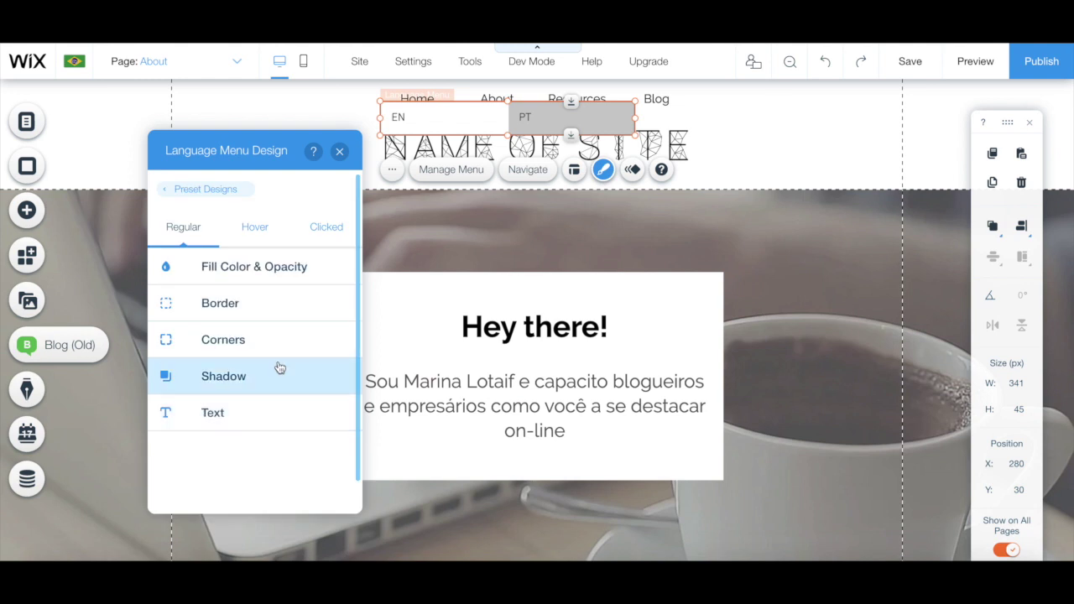
left_click(291, 269)
left_click(167, 307)
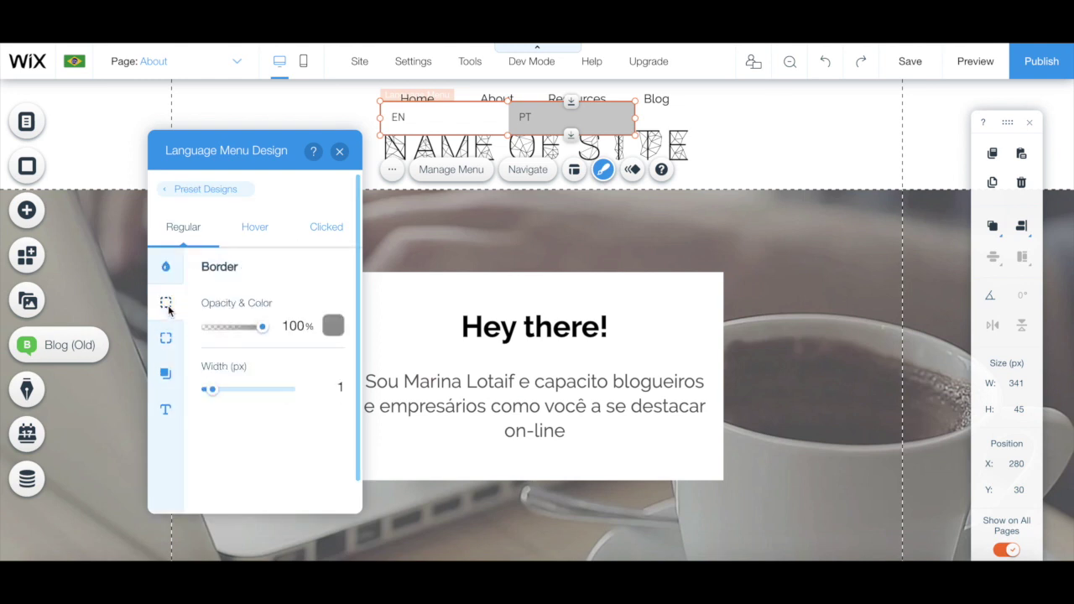
left_click(166, 338)
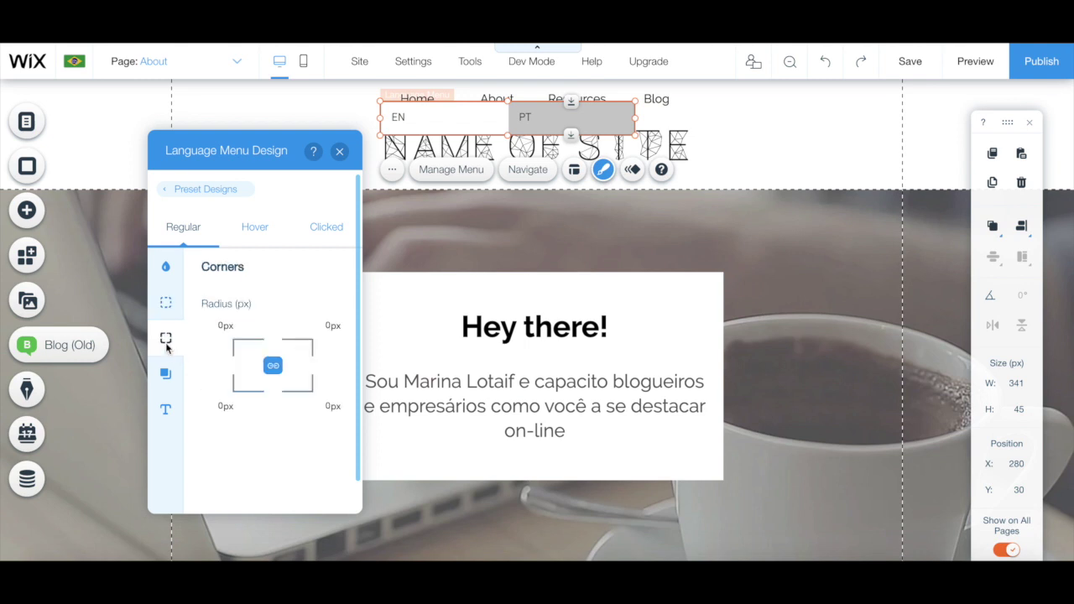
left_click(165, 373)
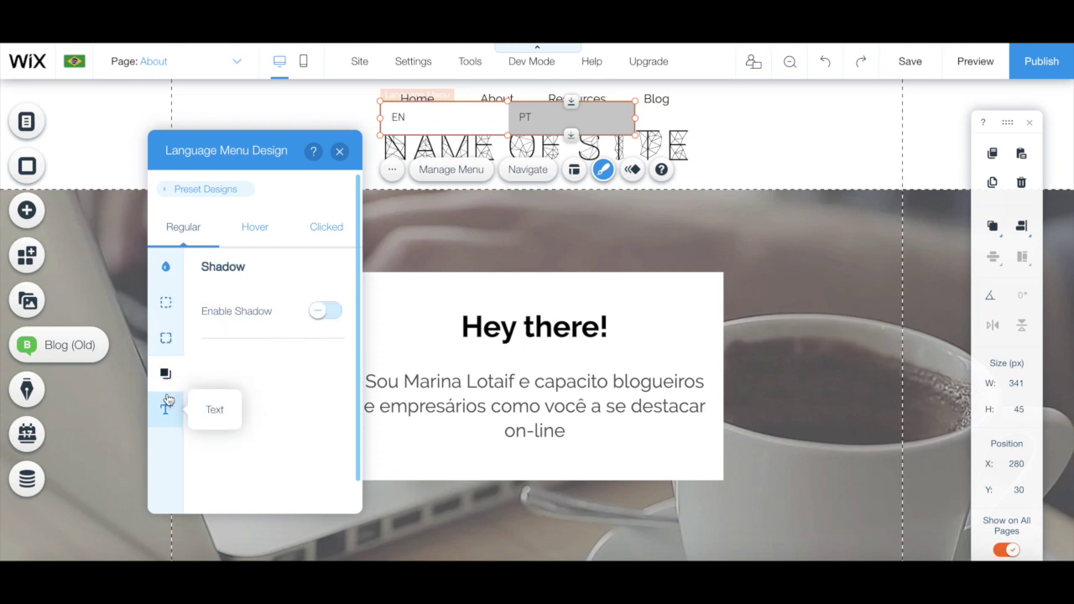
left_click(166, 409)
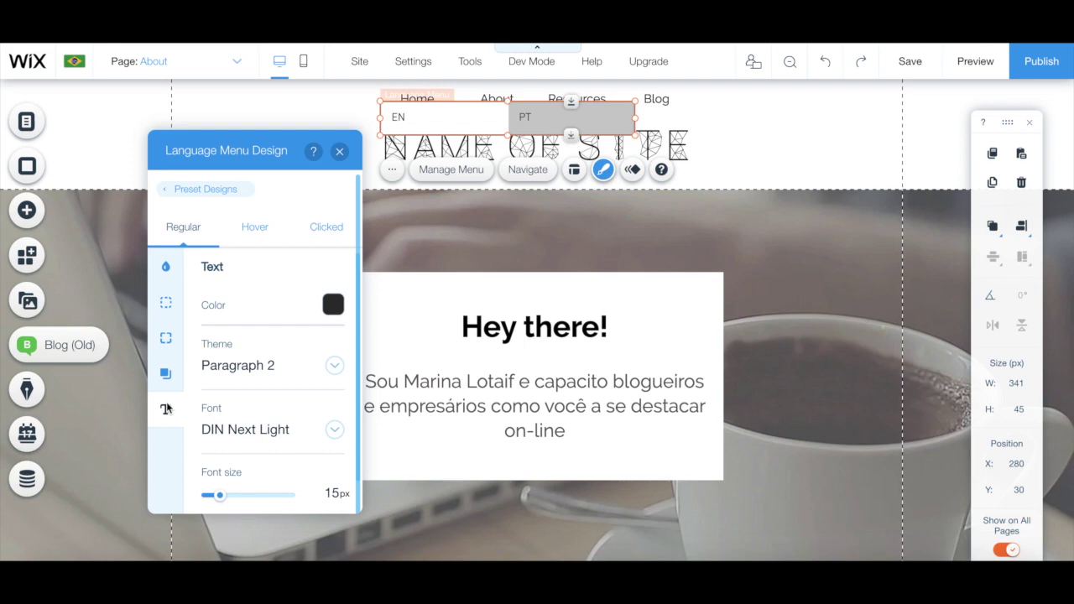
left_click(632, 169)
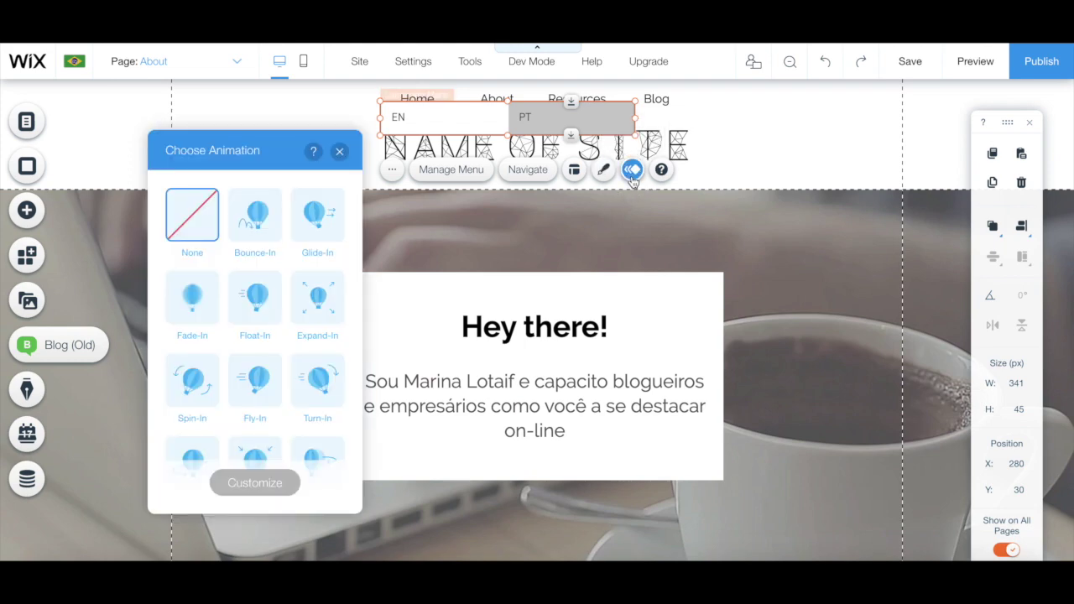
- Apply the Spin-In entrance animation to the language menu and review its customize settings
left_click(256, 300)
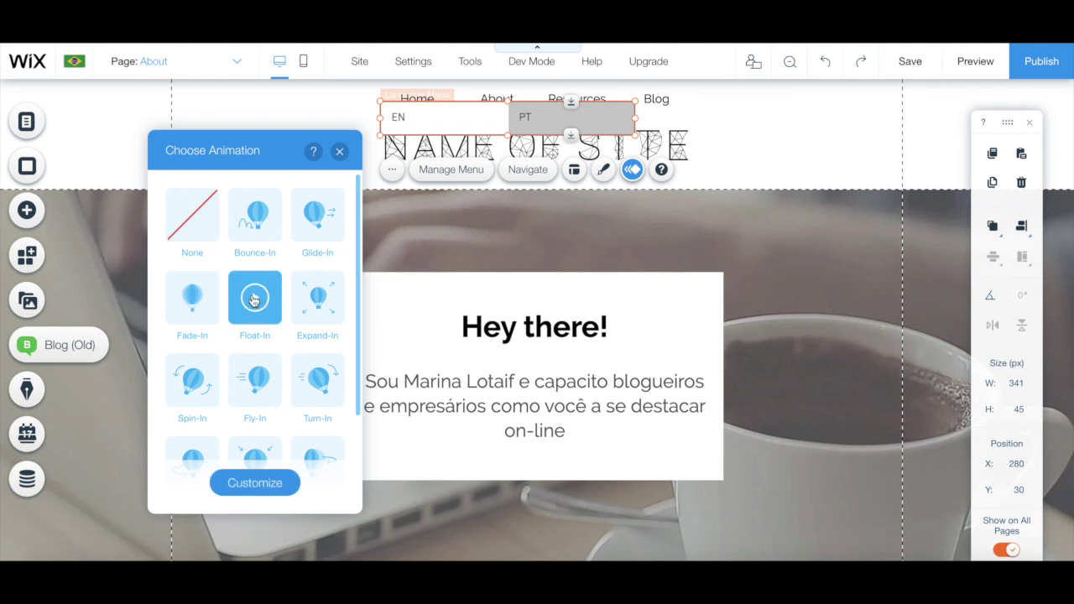
left_click(192, 380)
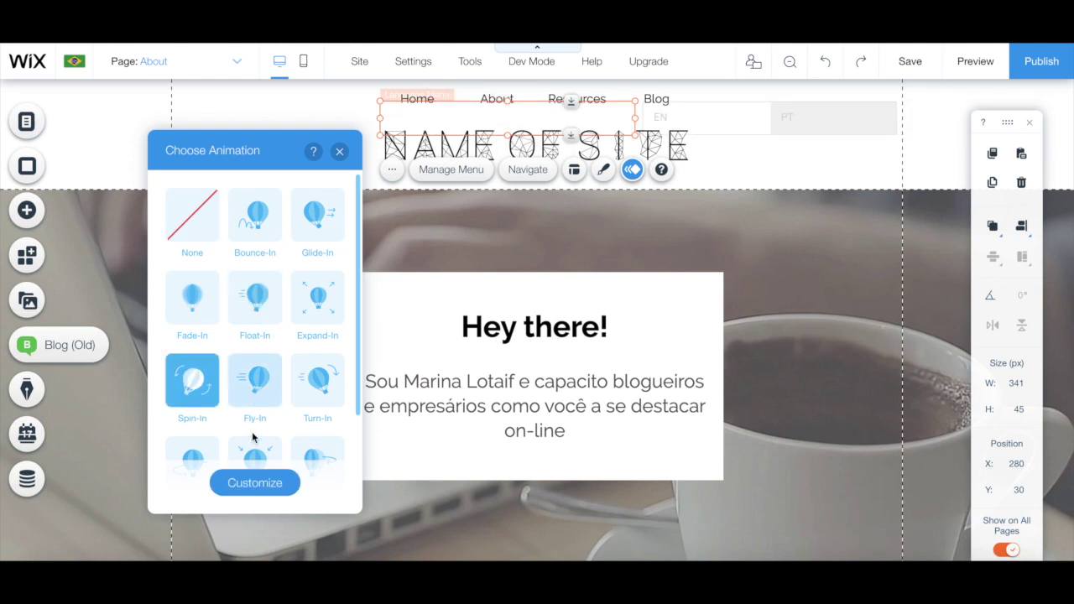
left_click(250, 487)
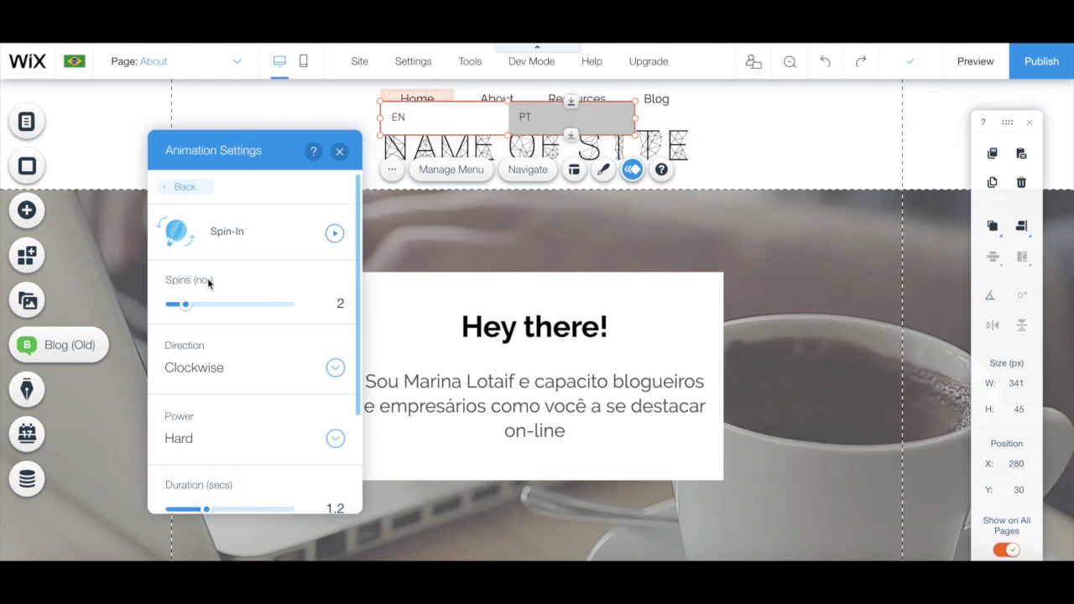
scroll(229, 379, "down", 2)
scroll(229, 380, "down", 2)
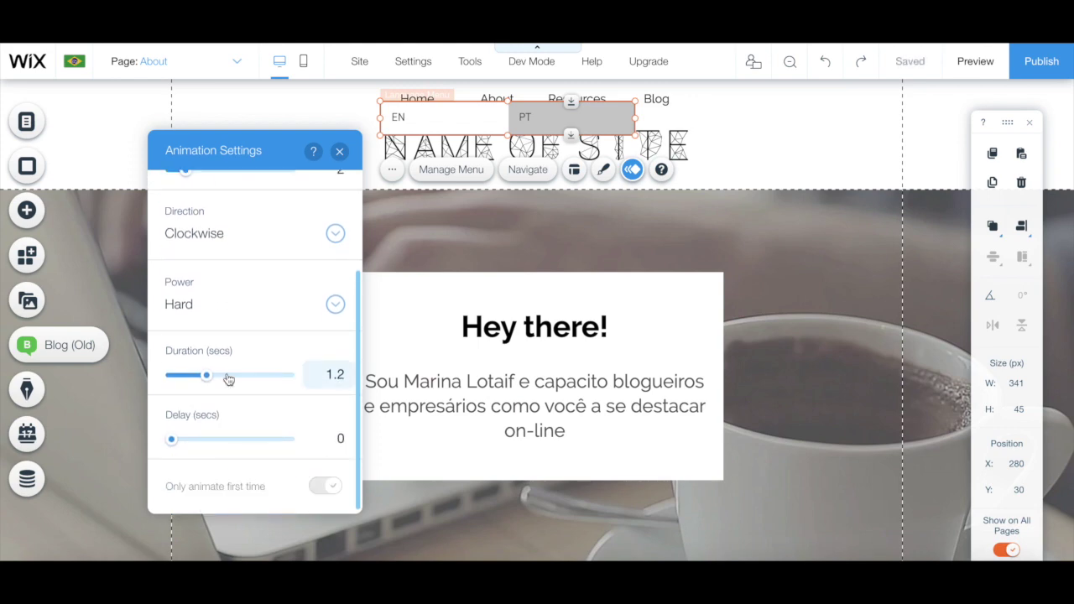
scroll(228, 379, "up", 5)
key("Escape")
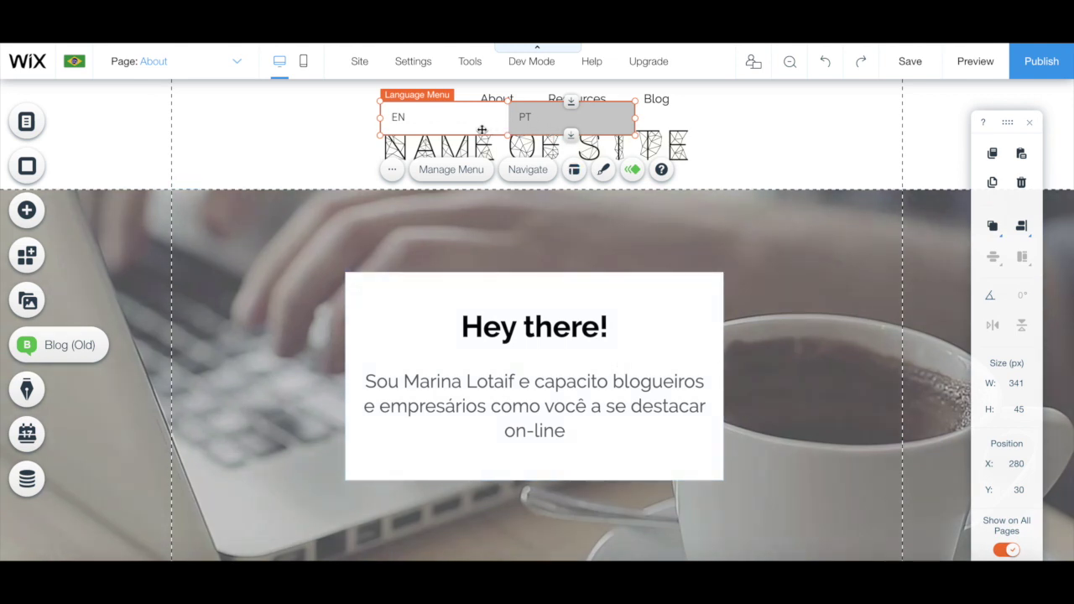
- Drag the language menu to the header's right end, beside the Blog link on the nav line
left_click_drag(483, 125, 813, 115)
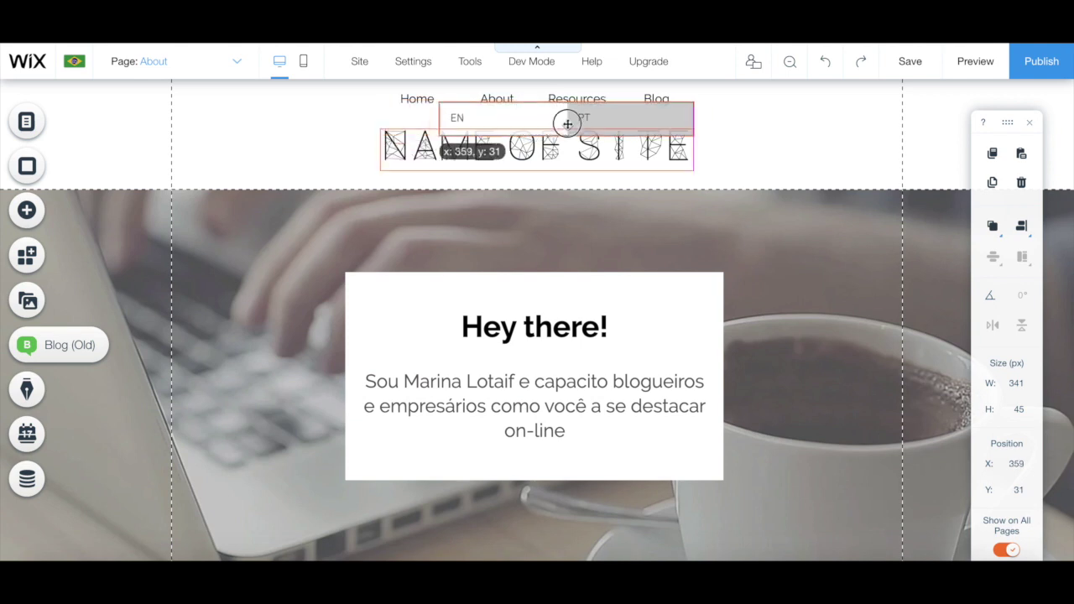
left_click_drag(813, 115, 811, 107)
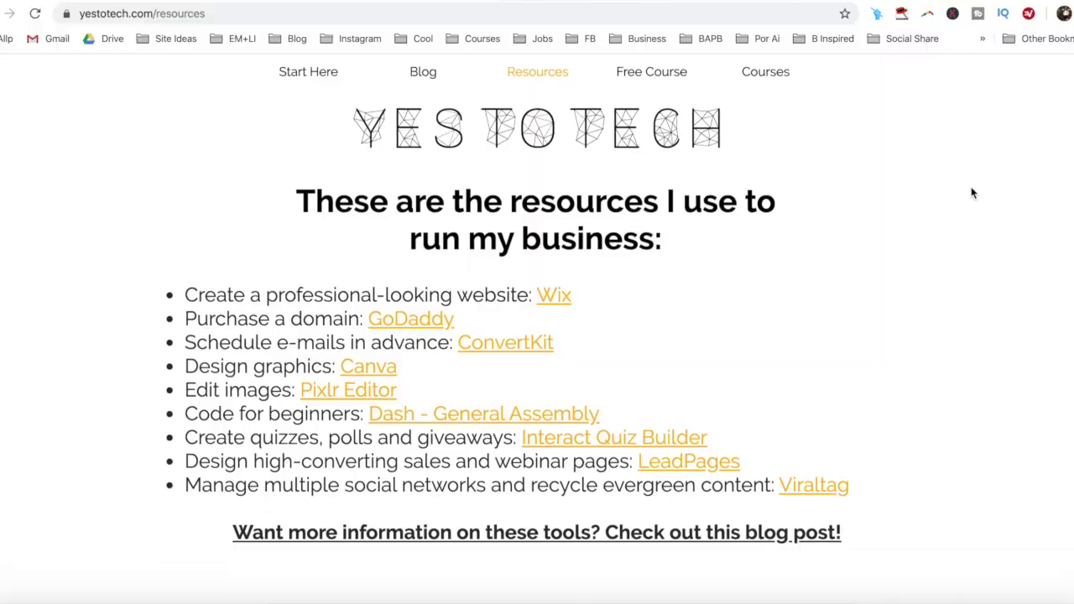
- Open the Complete Website Creation Guide page from Resources and bring up its free guide sign-up form
scroll(972, 193, "down", 3)
scroll(972, 193, "down", 3)
scroll(965, 186, "down", 1)
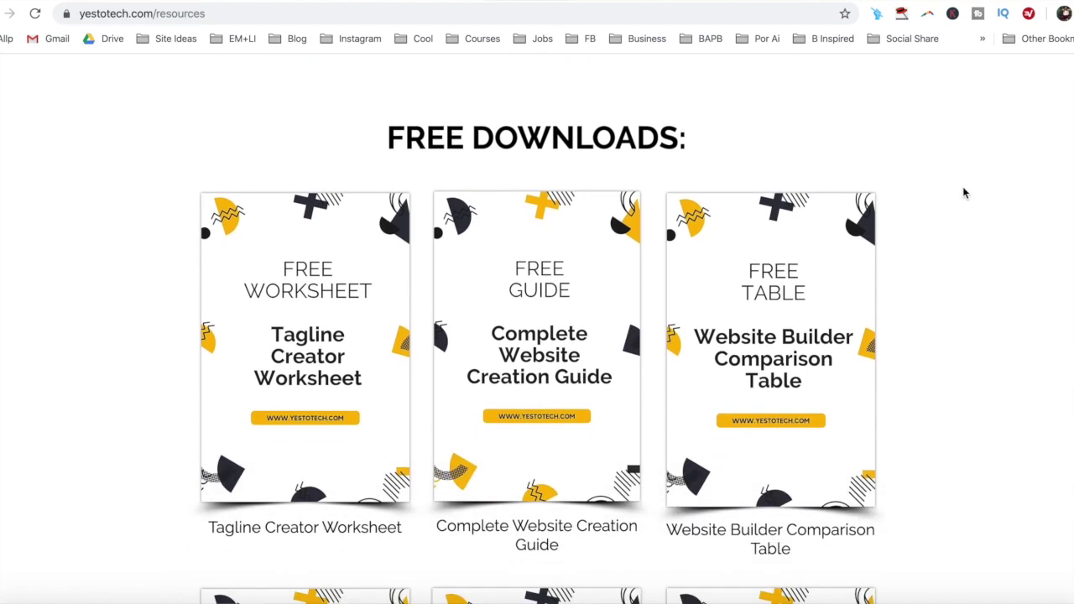
left_click(620, 289)
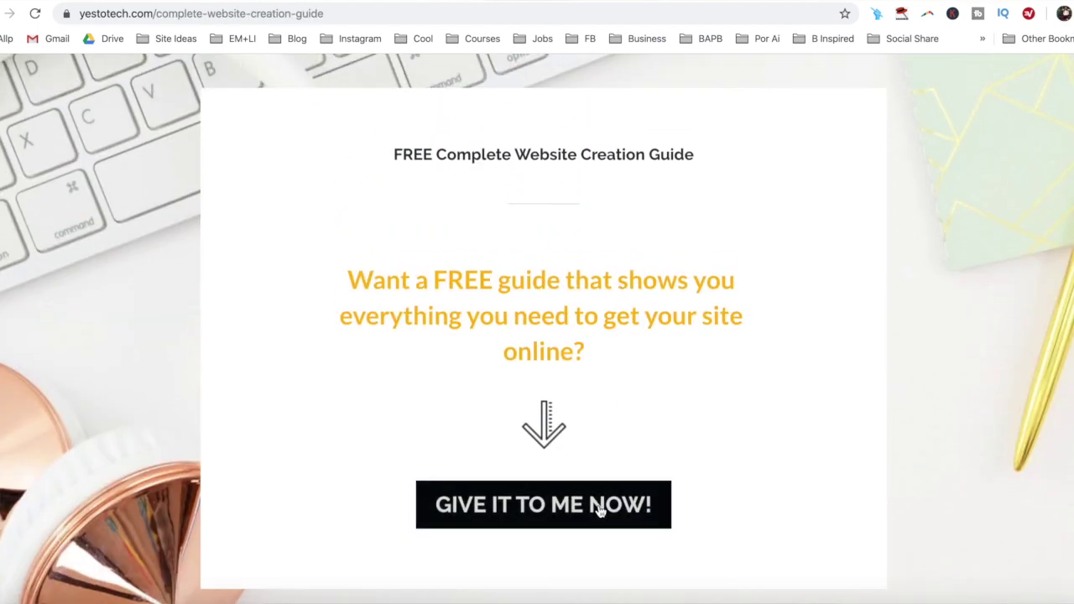
left_click(600, 503)
type("Marina")
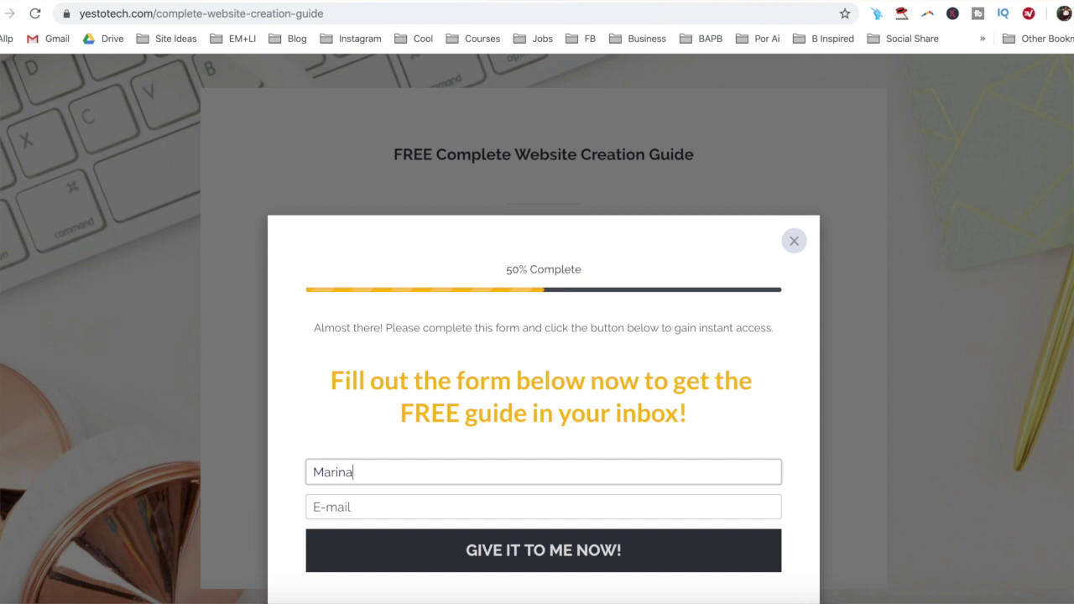
- Enter a first name and start the email in the sign-up form, reopening the form once
key("Tab")
type("mar")
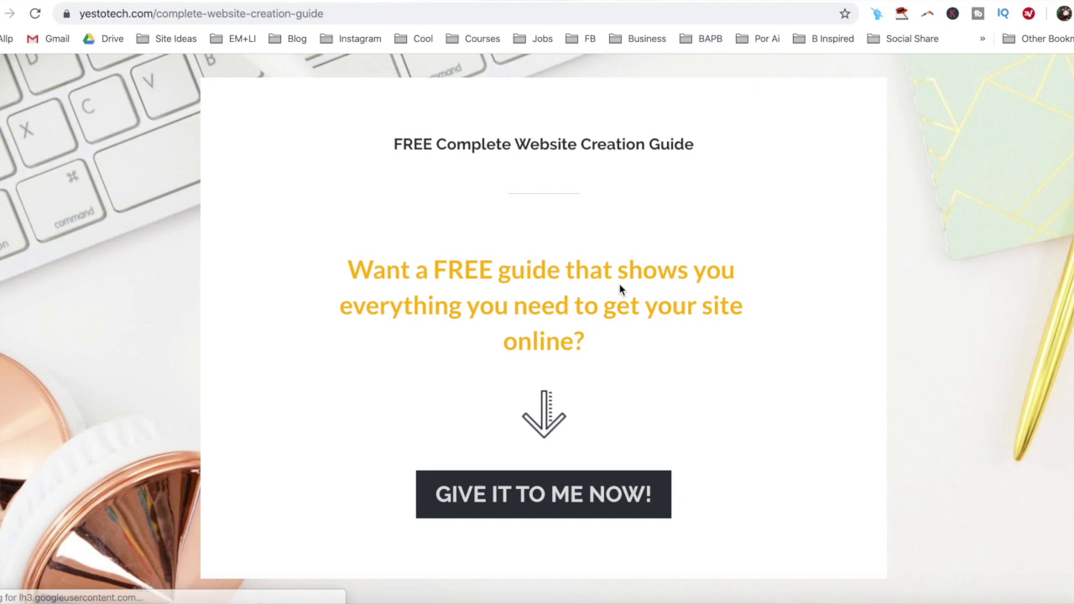
left_click(599, 505)
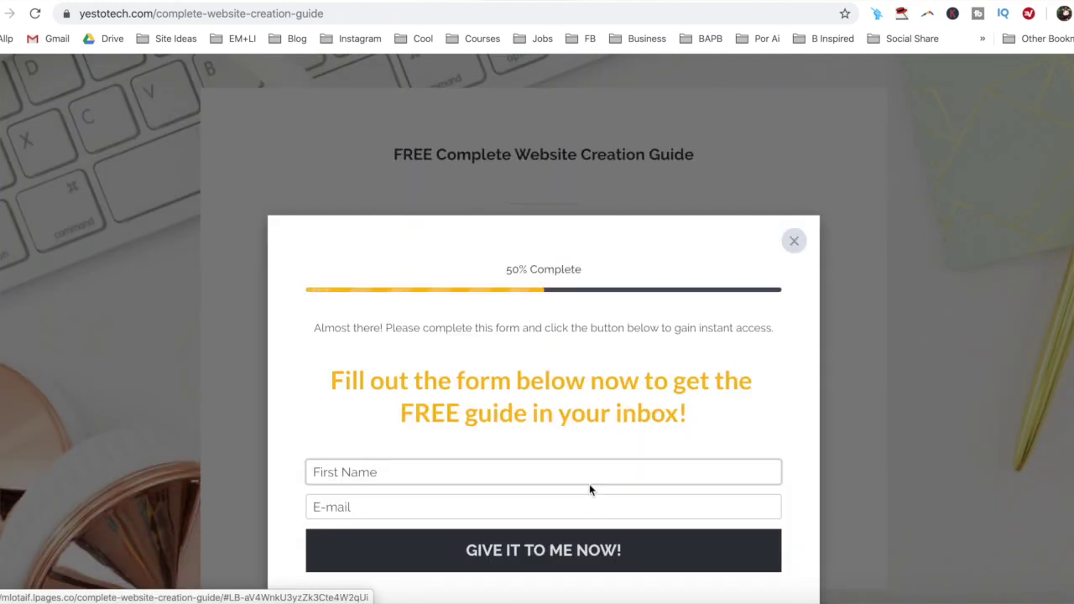
type("Marina")
key("Tab")
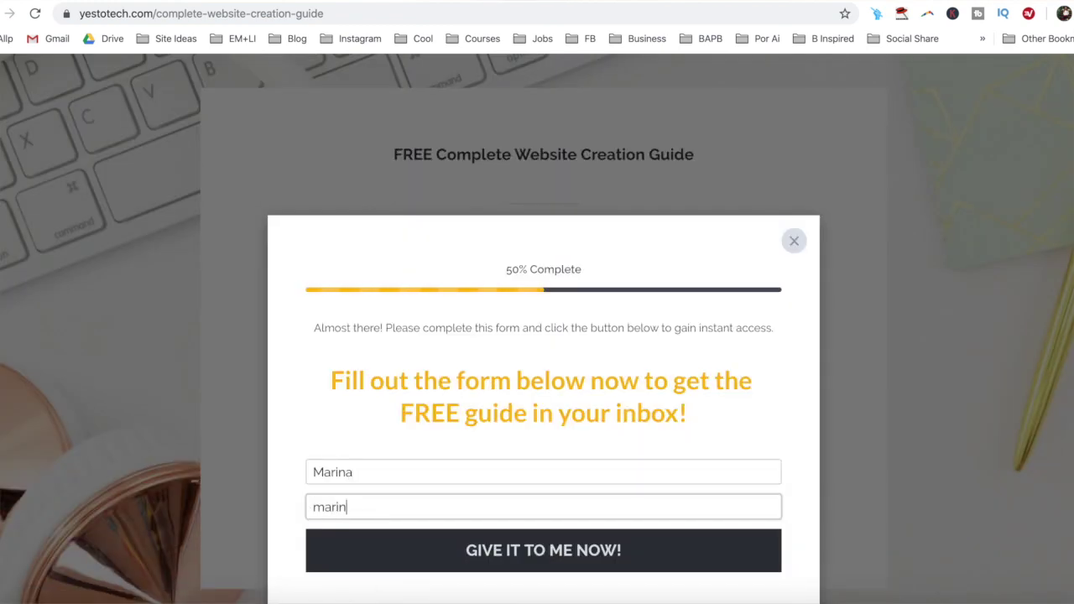